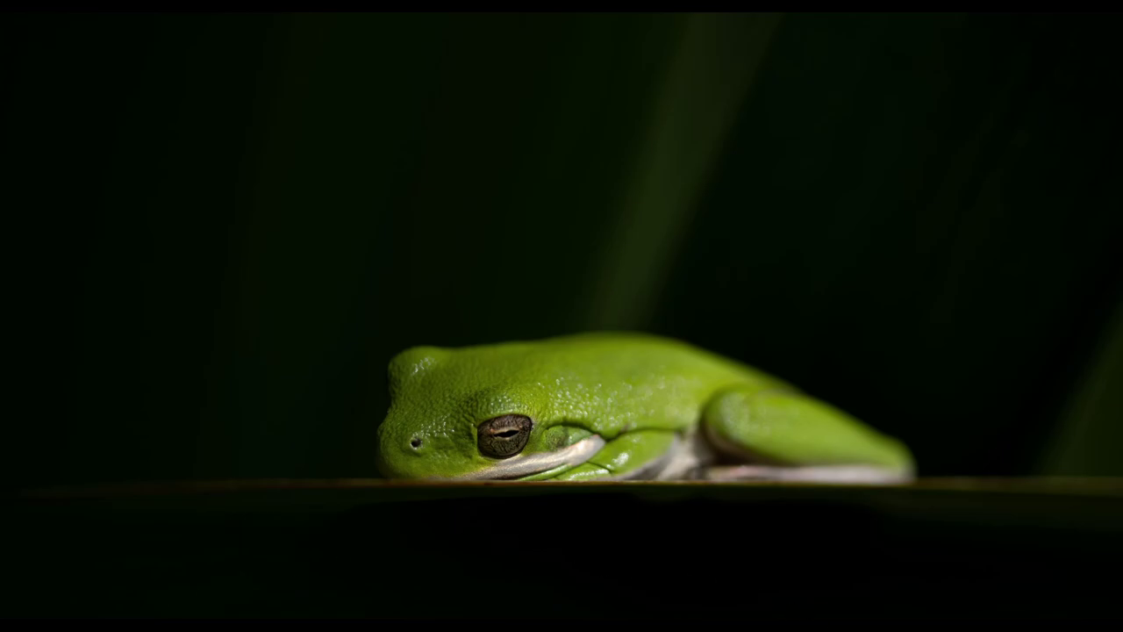
Set the Voicemod website in Chrome aside and bring the Voicemod app to the front.
click(497, 585)
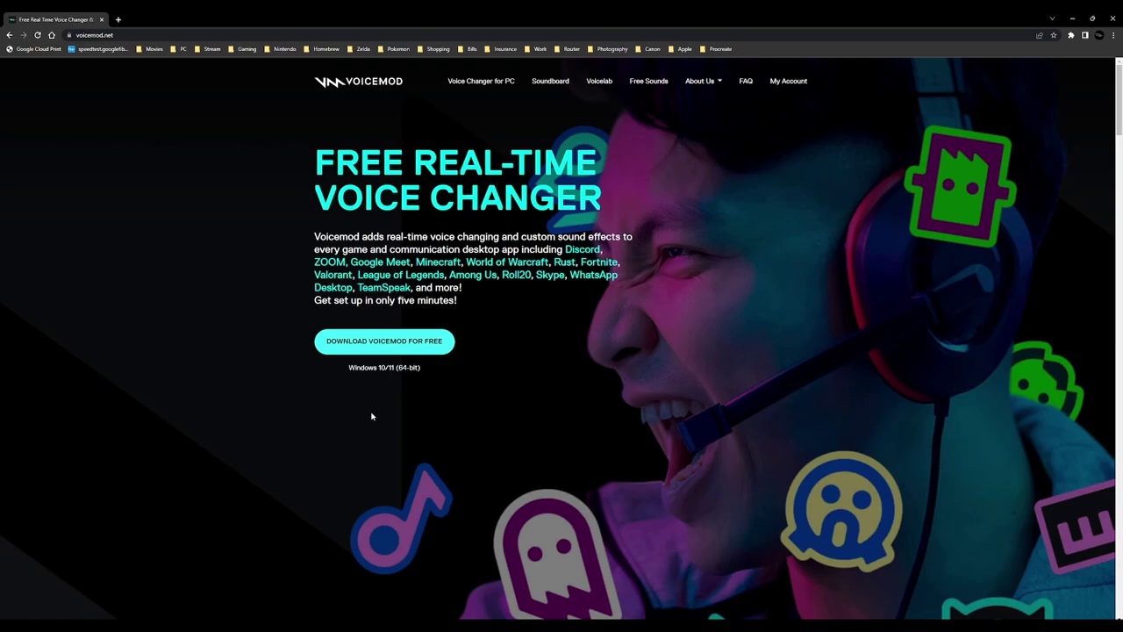
click(1072, 18)
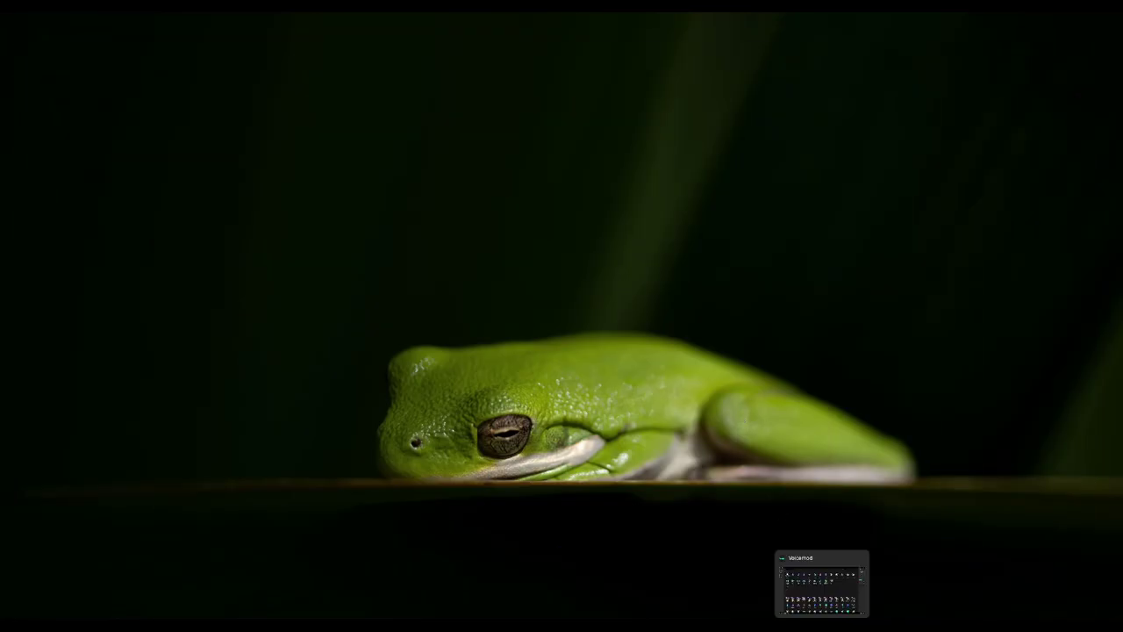
click(822, 623)
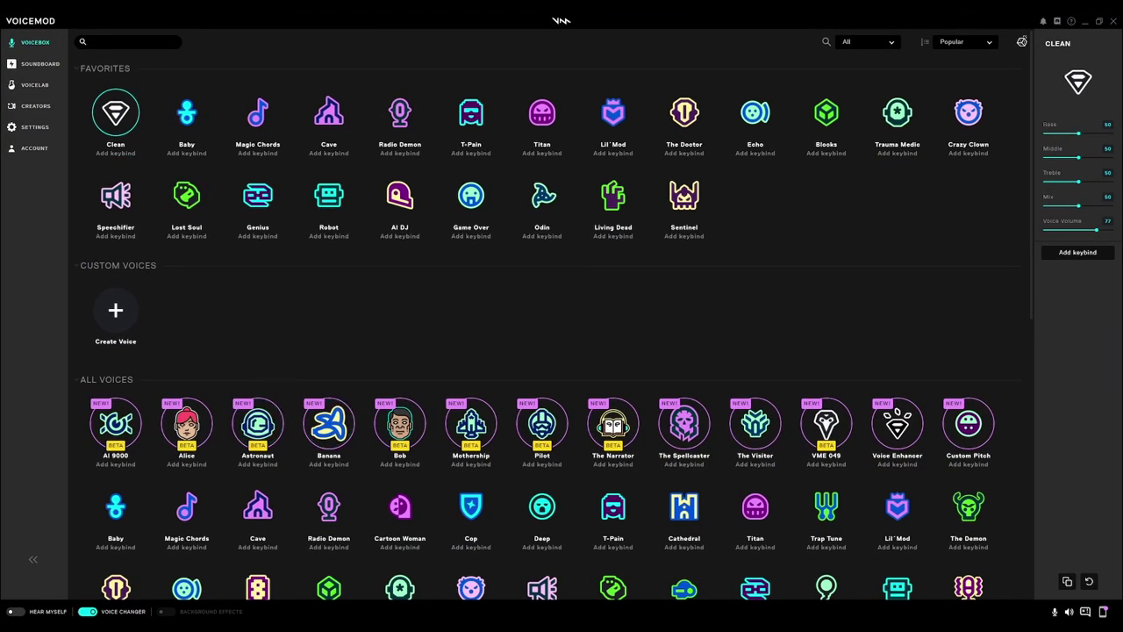
Show Voicemod's audio settings with Wave Link MicrophoneFX input and Wave Link SFX output.
click(32, 128)
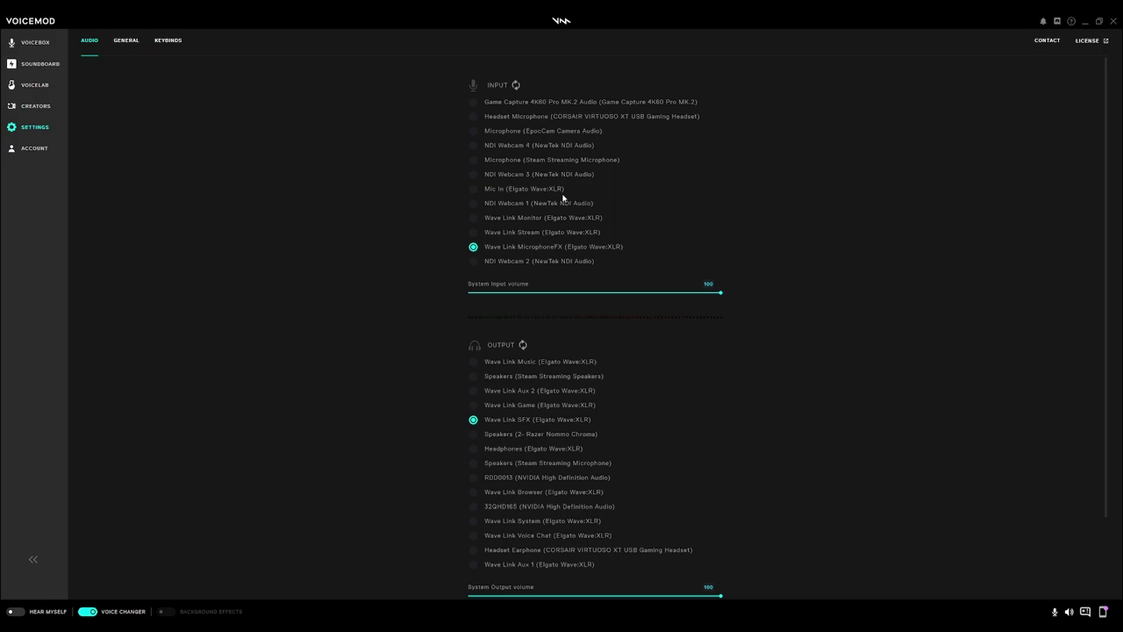
scroll(394, 381, down, 3)
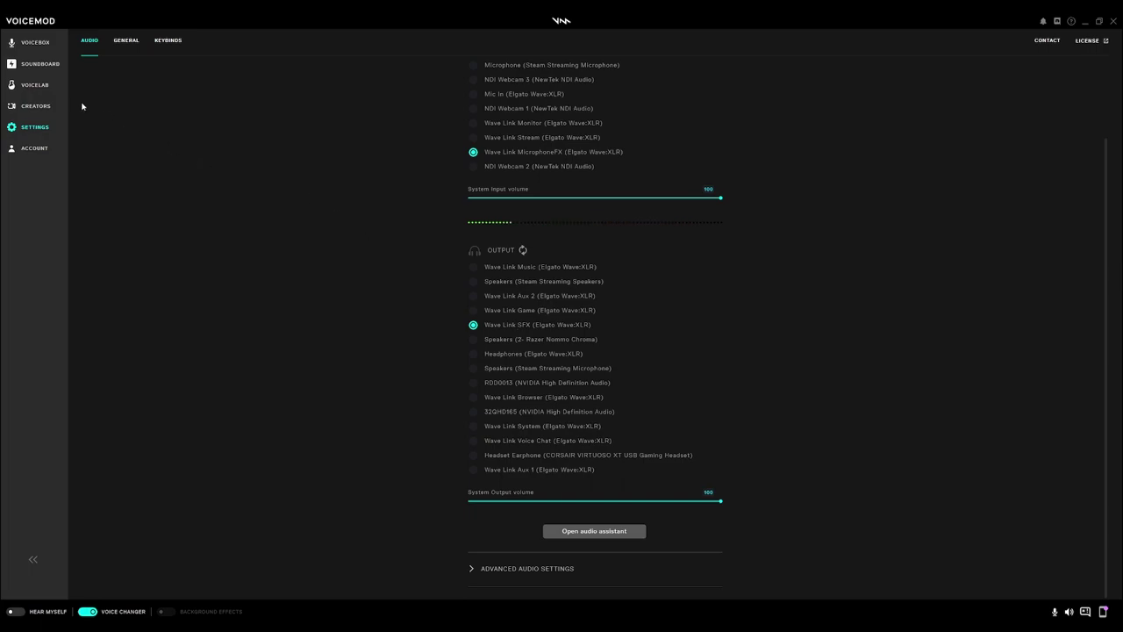
drag(316, 275, 531, 305)
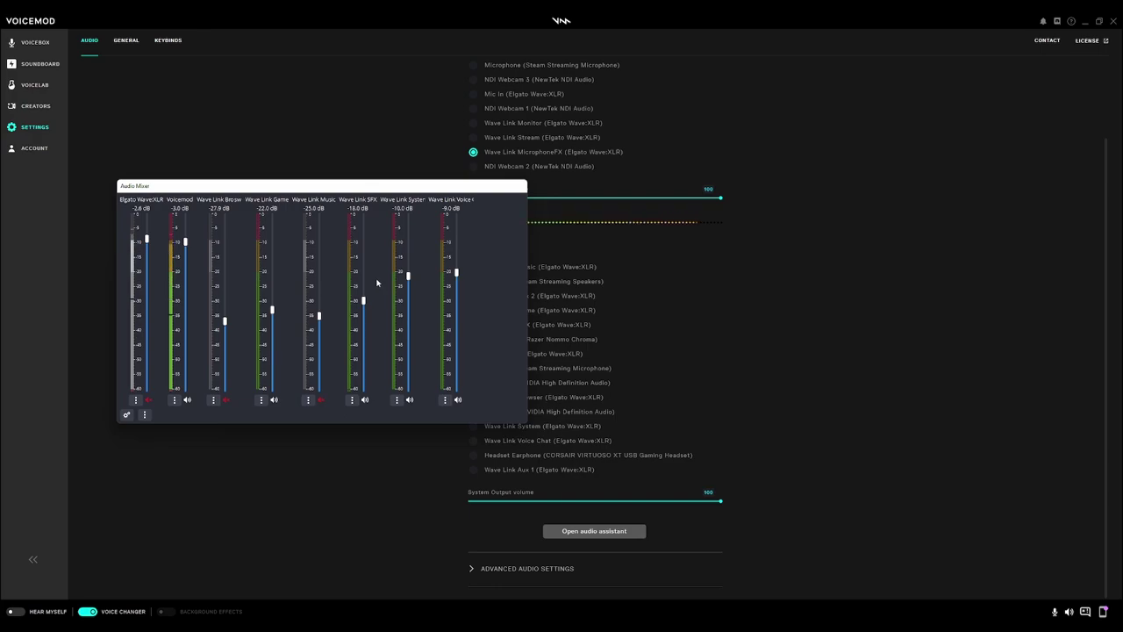
drag(263, 185, 0, 210)
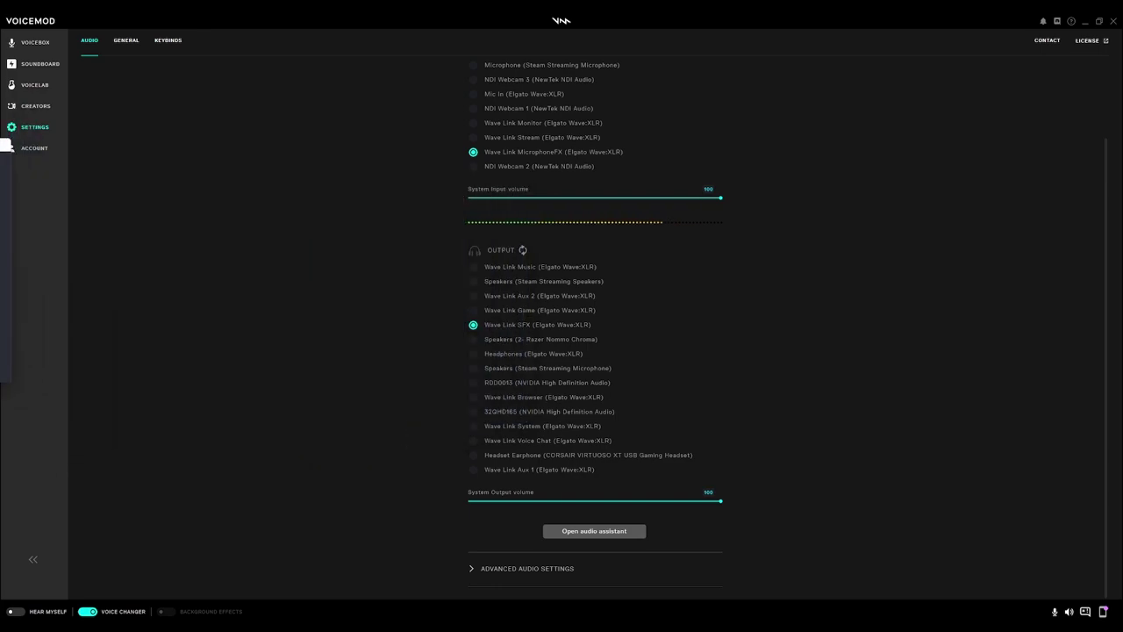
drag(2, 140, 0, 141)
scroll(345, 367, up, 2)
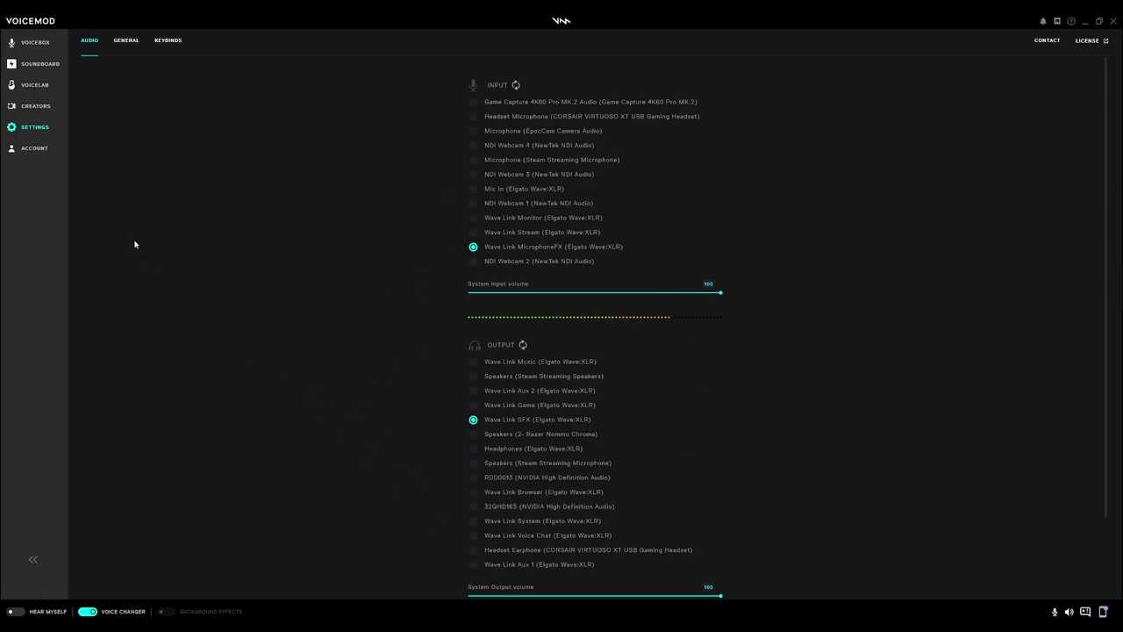
Browse the Voicebox voices, then open Creators > Voicemod Live showing the connected Twitch account.
click(38, 47)
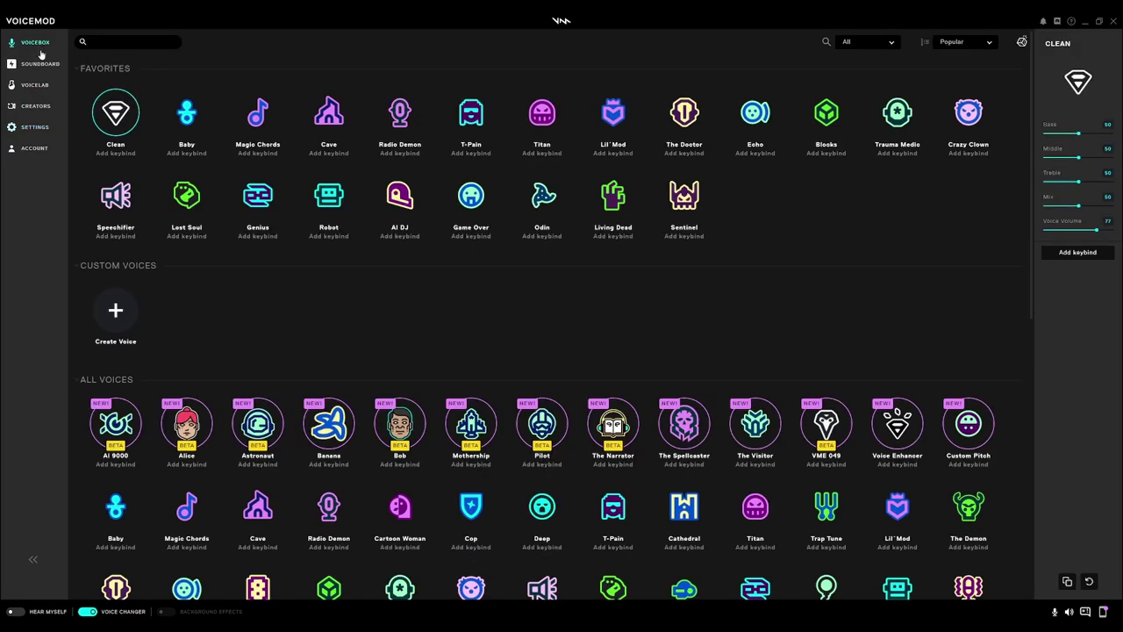
scroll(325, 351, down, 3)
scroll(325, 351, up, 3)
scroll(202, 285, down, 1)
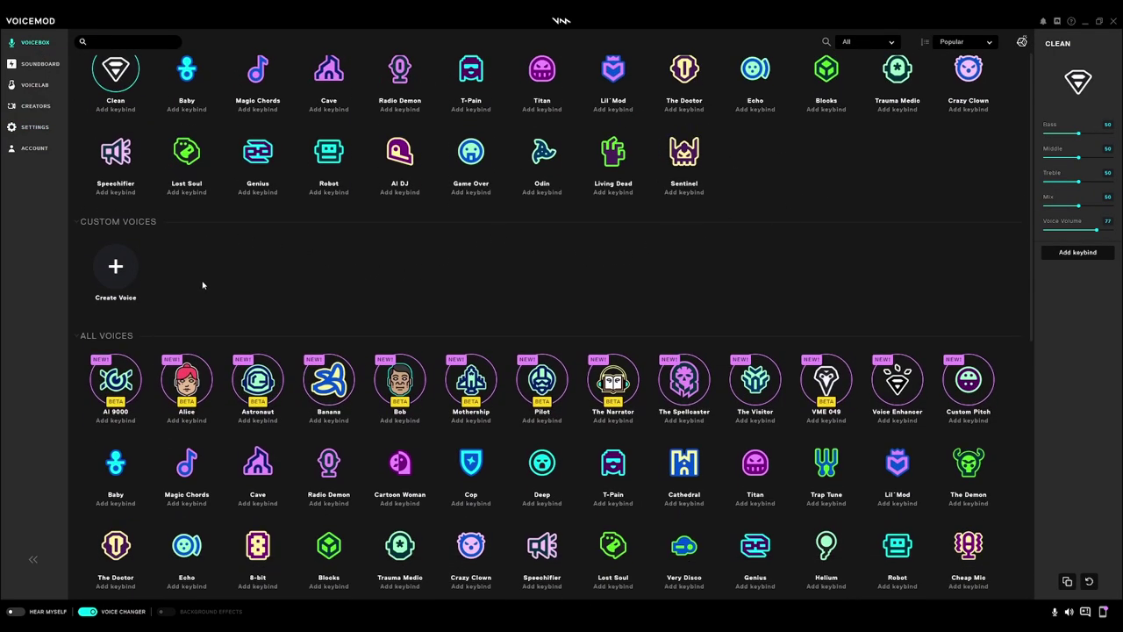
scroll(202, 285, down, 10)
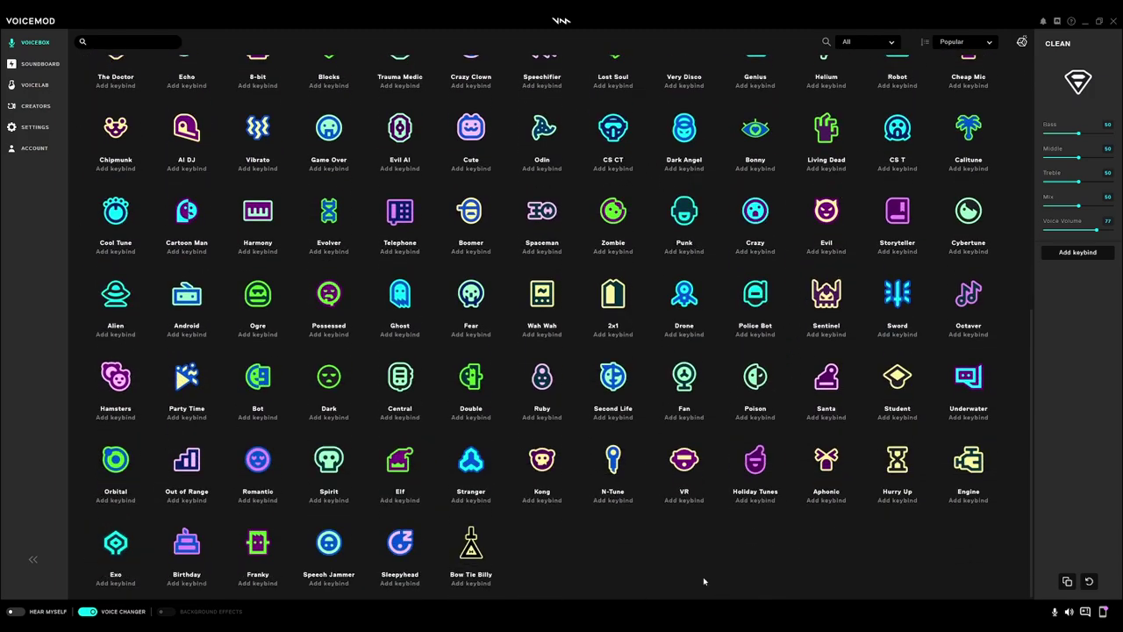
scroll(638, 590, up, 10)
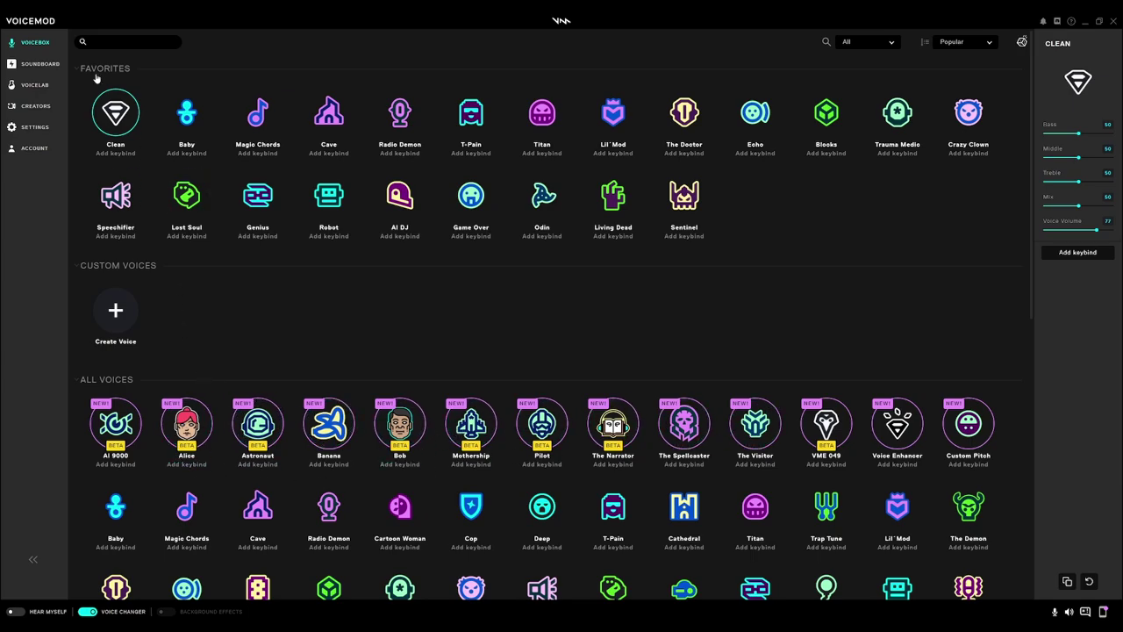
click(26, 109)
click(108, 96)
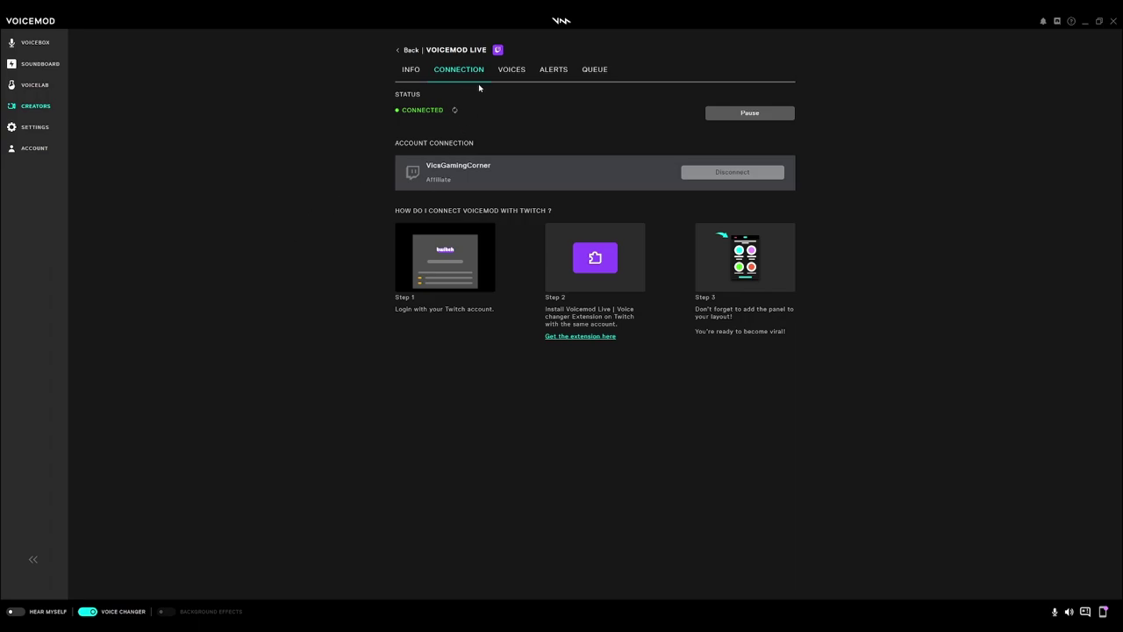
Review the Voicemod Live Voices tab, leaving Minimum Bits at Free and minimum time 45 s.
click(513, 72)
scroll(564, 553, down, 3)
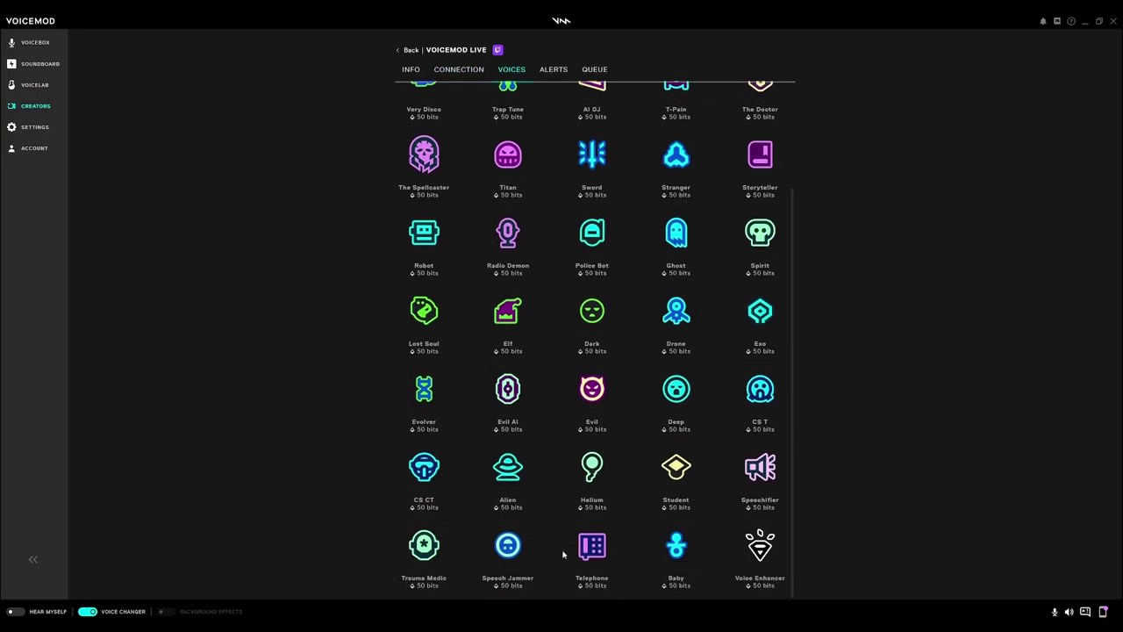
scroll(615, 383, up, 3)
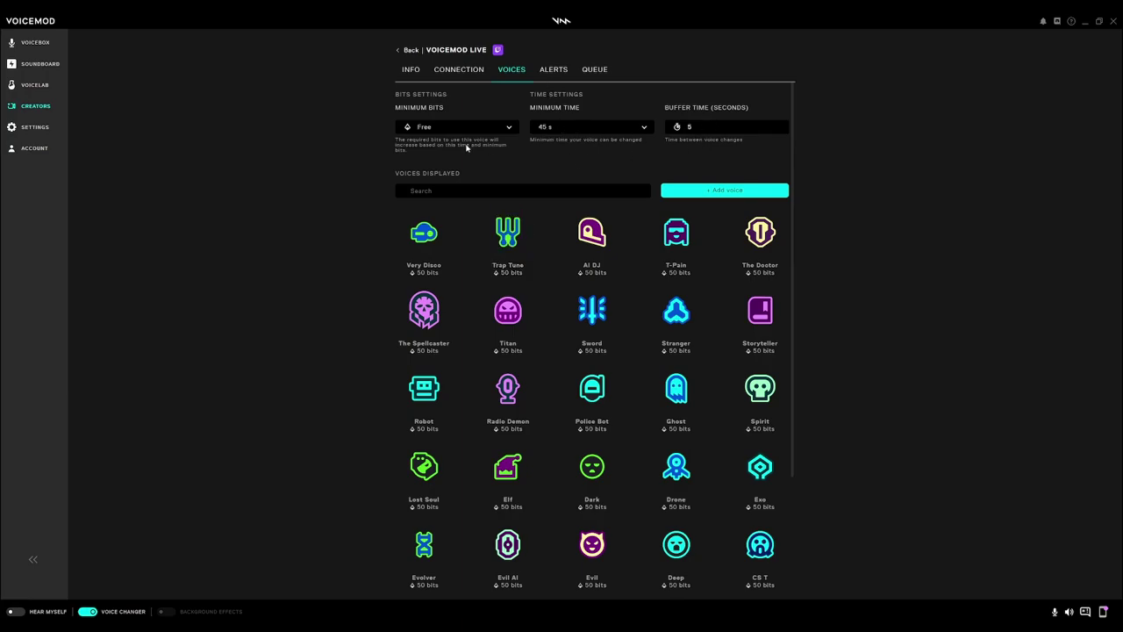
click(411, 131)
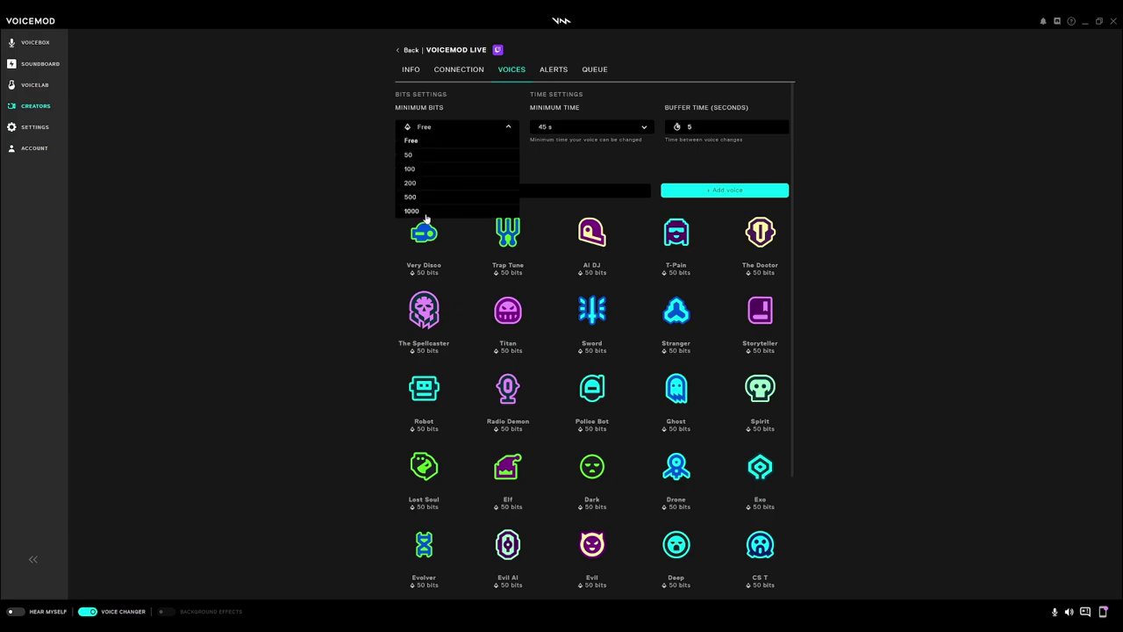
click(482, 127)
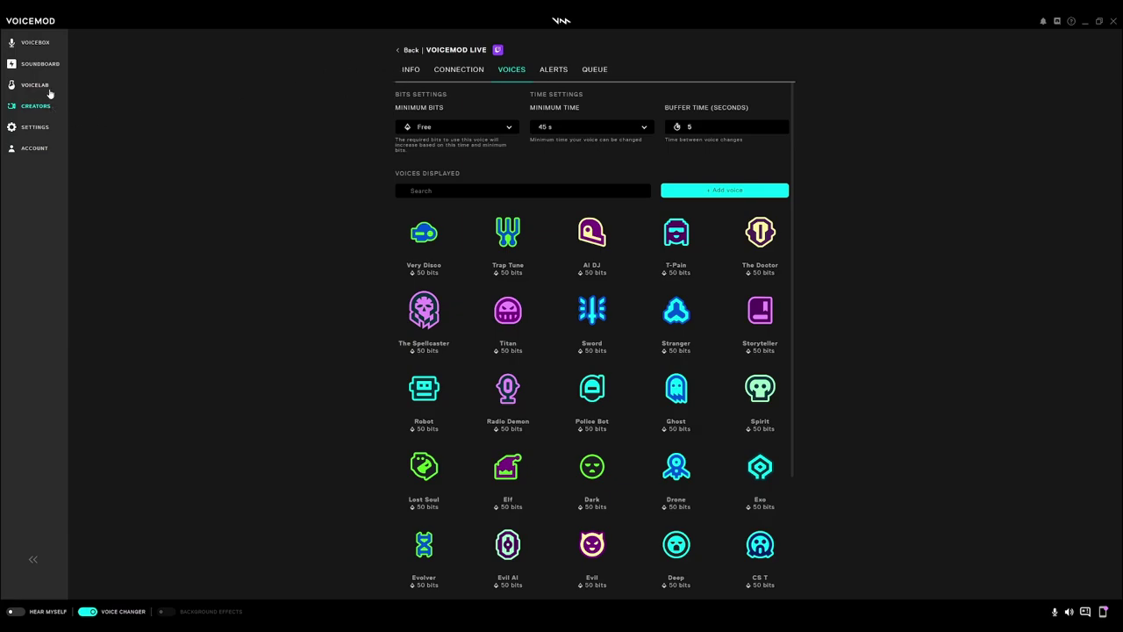
Browse the Voicebox voice library.
click(29, 45)
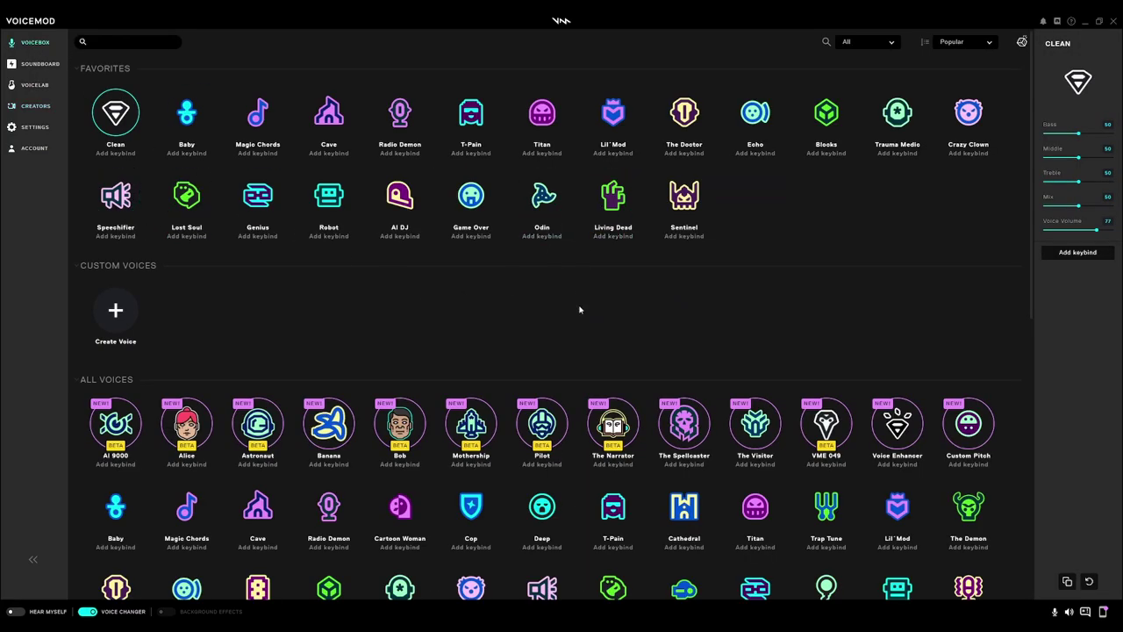
scroll(614, 294, down, 1)
scroll(491, 441, down, 6)
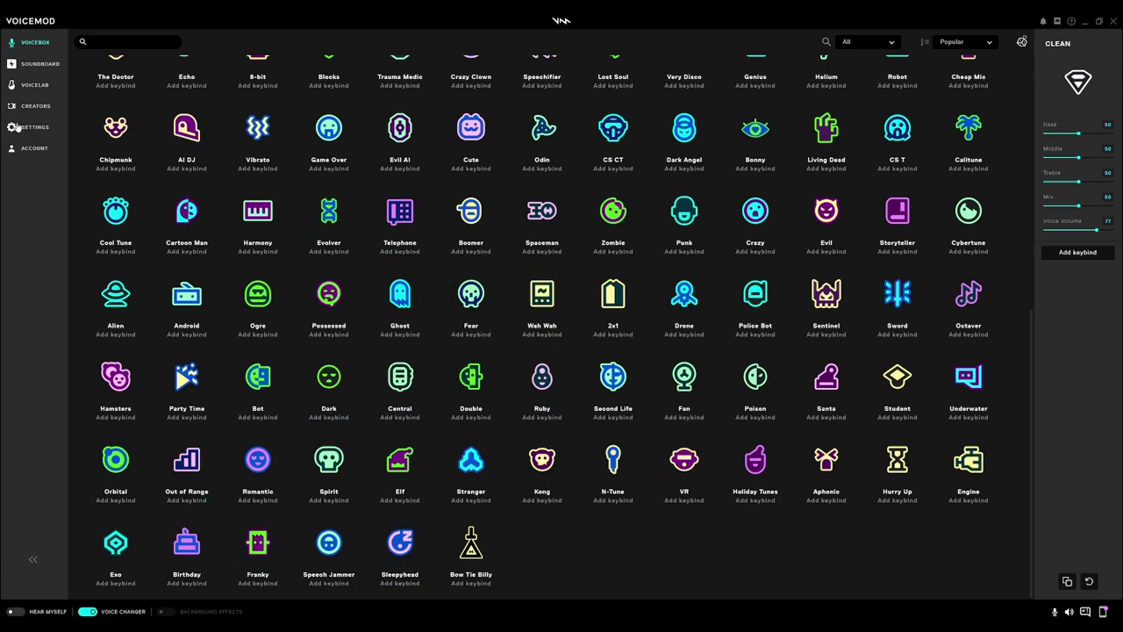
Check the empty Soundboard, cancel a sound file import, and return to the Voicebox.
click(38, 66)
click(114, 117)
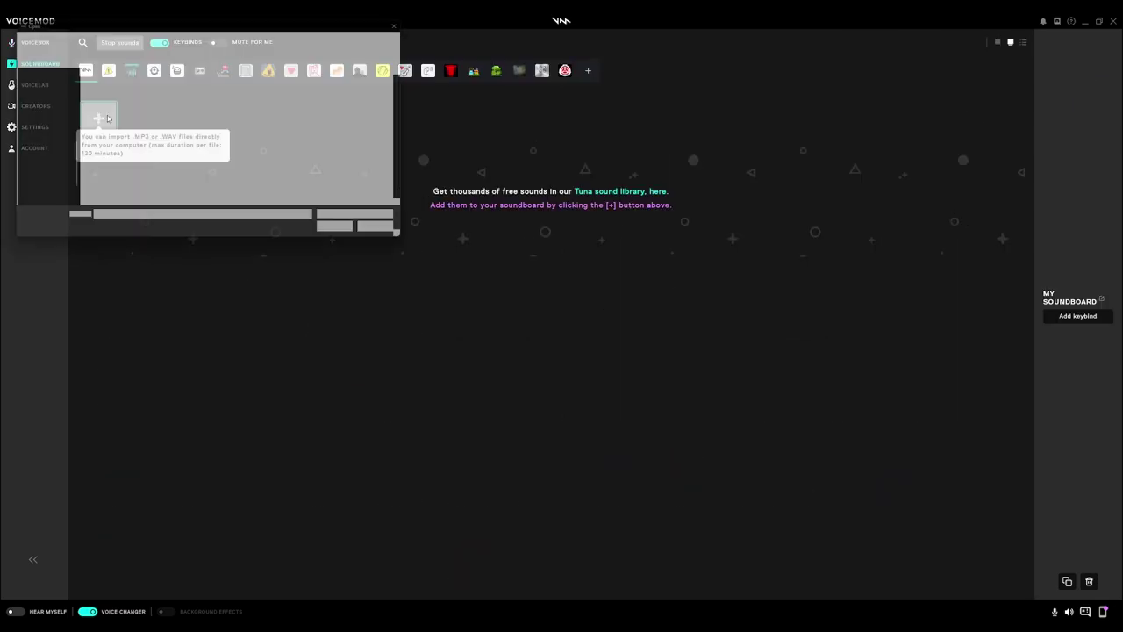
click(384, 232)
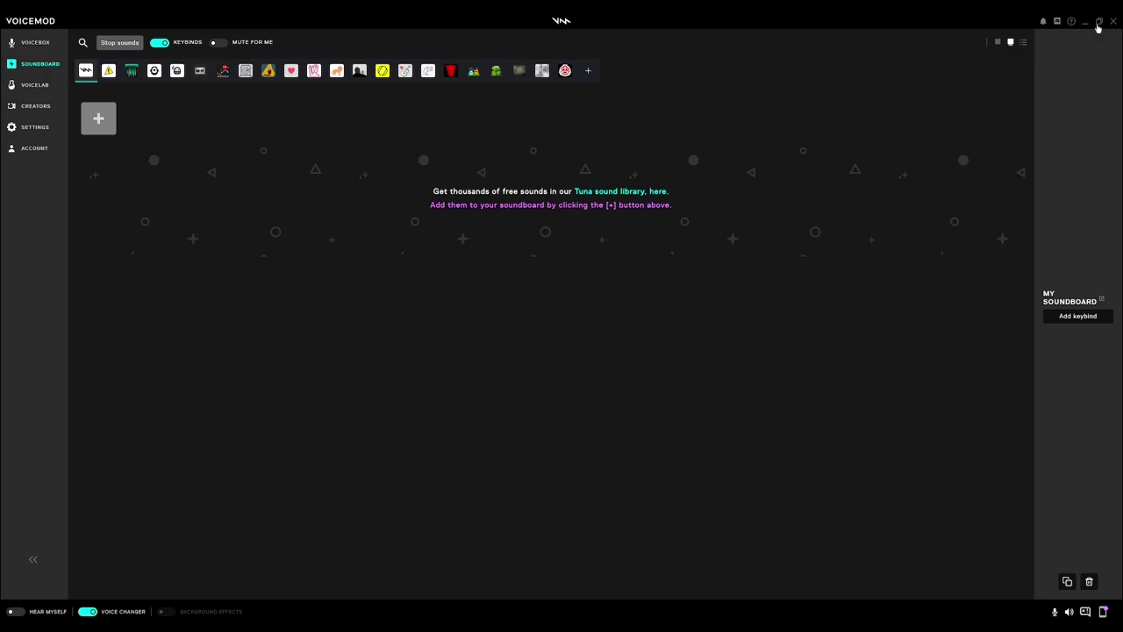
click(35, 42)
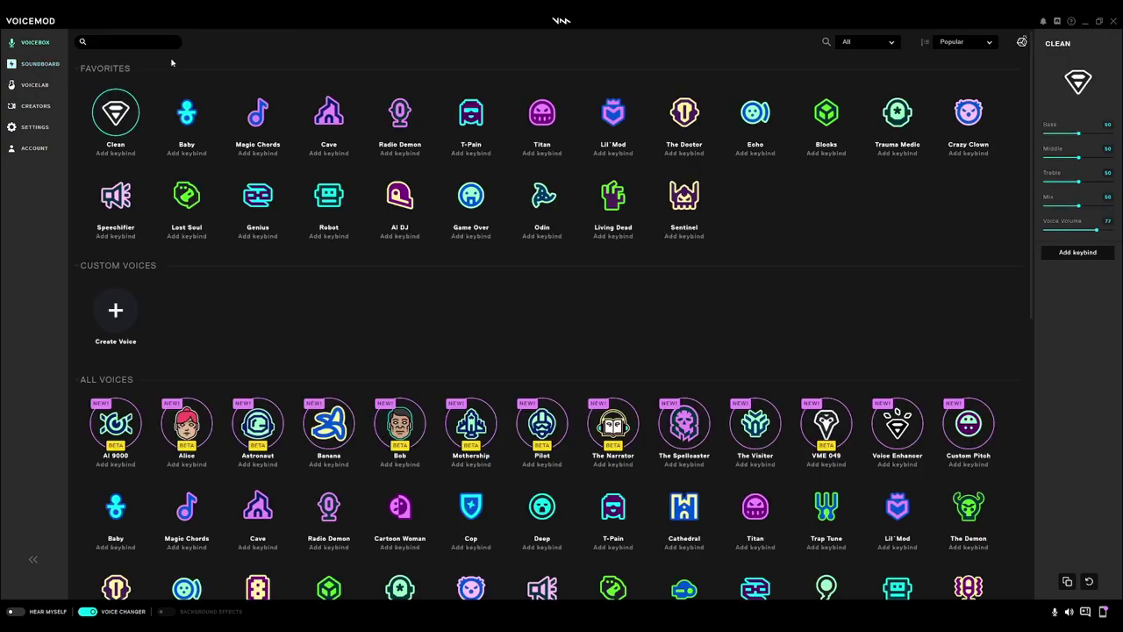
Close Voicemod, look up the Voicemod plugin in the Stream Deck store, then close the store.
click(1112, 21)
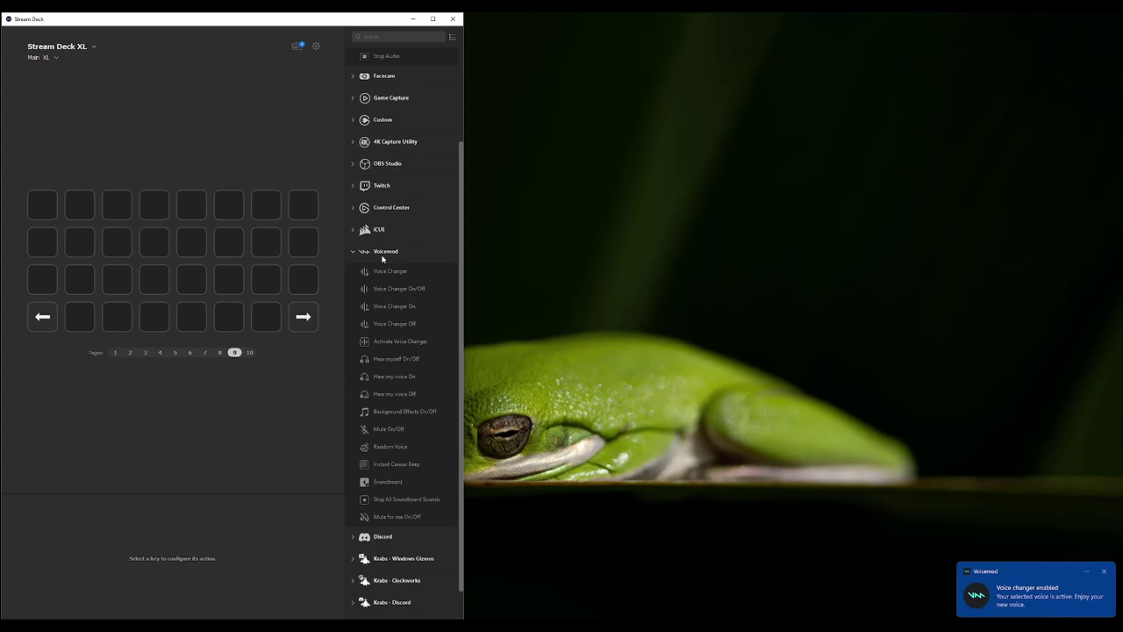
click(298, 51)
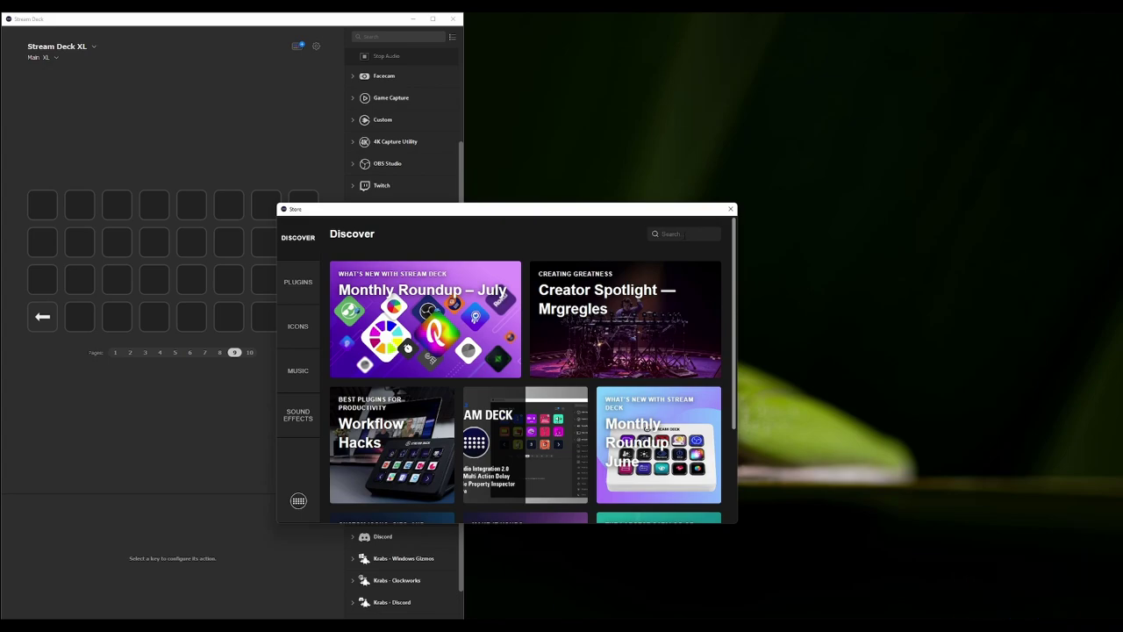
text(voice)
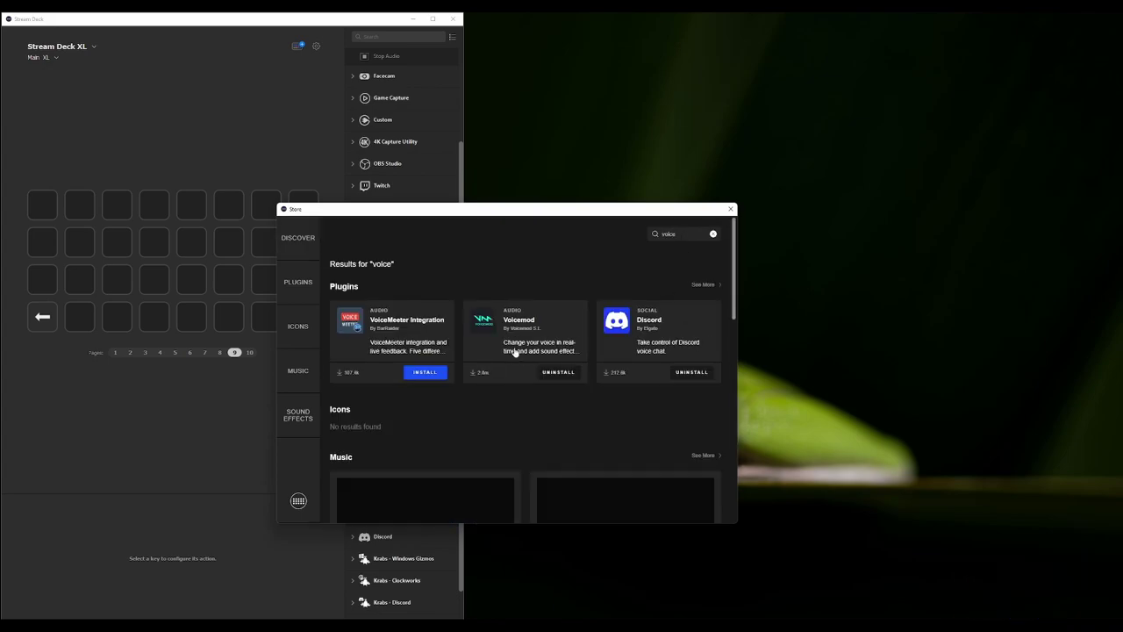
click(484, 325)
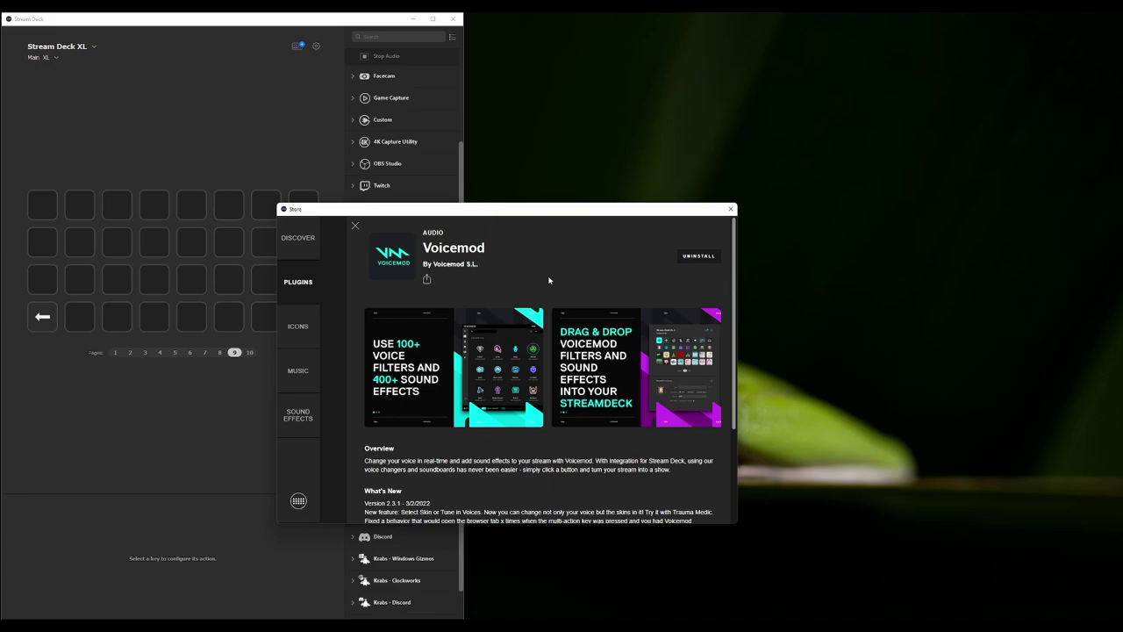
click(730, 209)
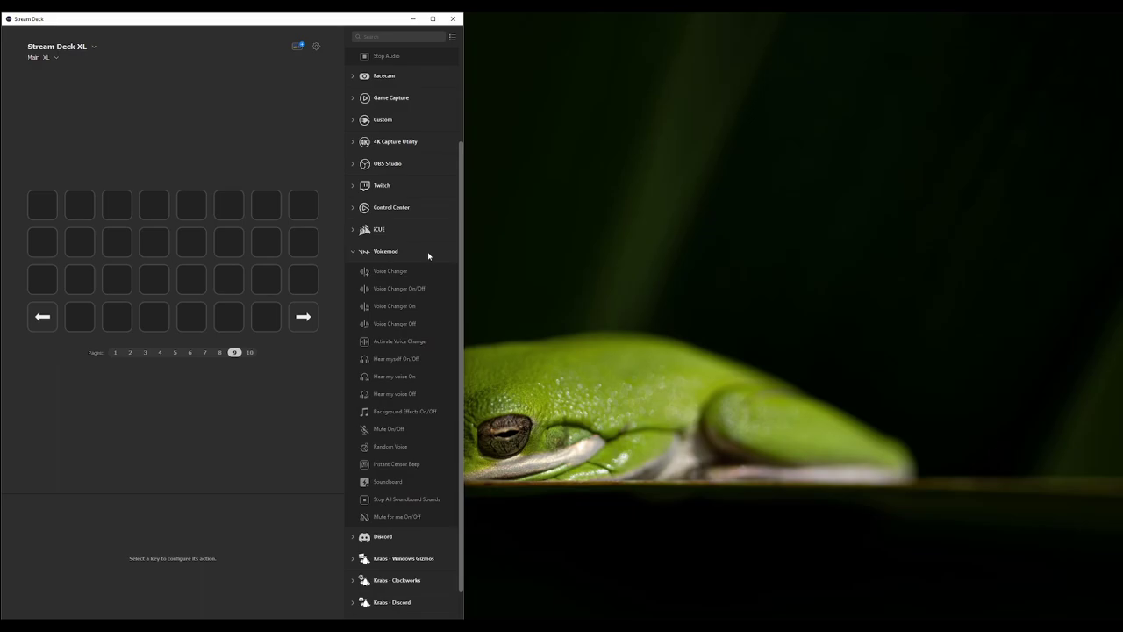
Put a Voice Changer key on key 1 set to the T-Pain voice.
drag(386, 271, 43, 205)
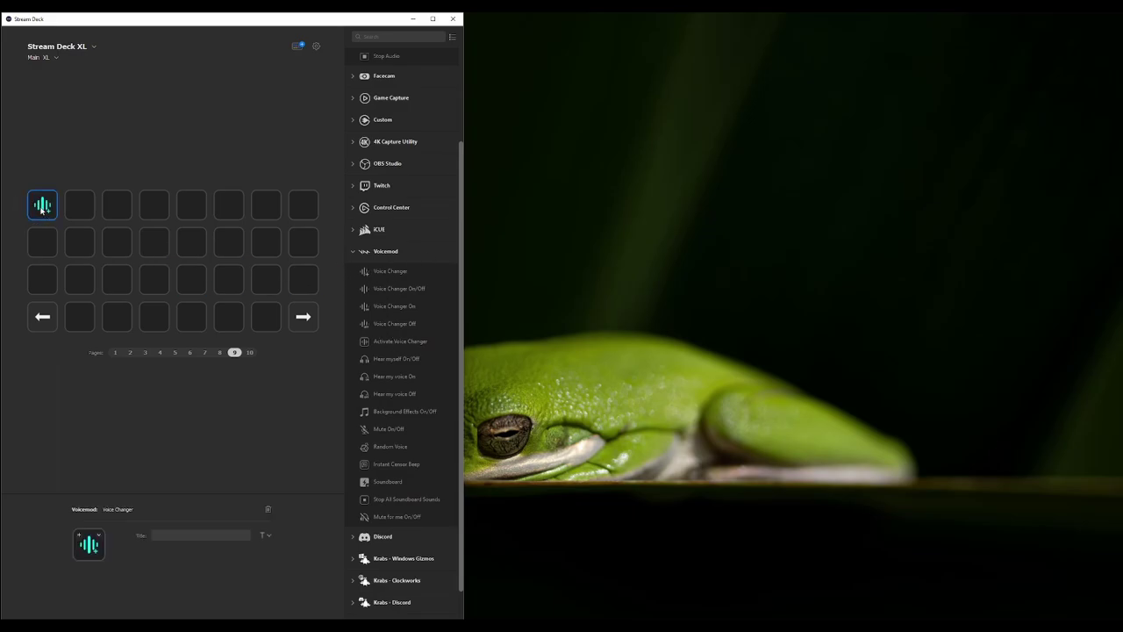
click(219, 571)
scroll(221, 509, down, 10)
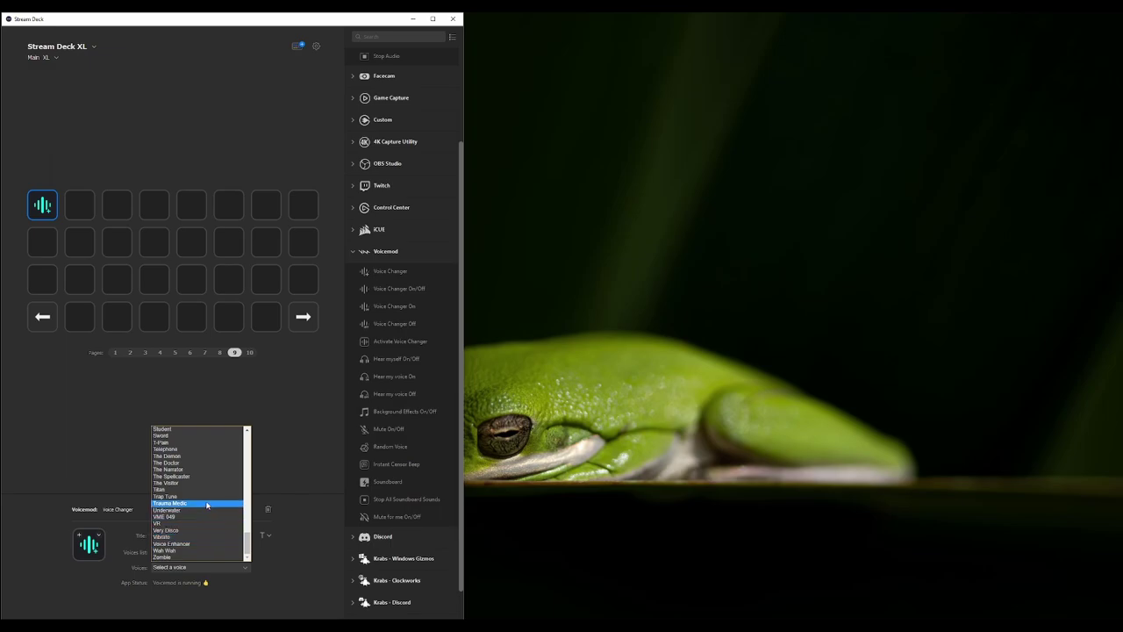
click(202, 443)
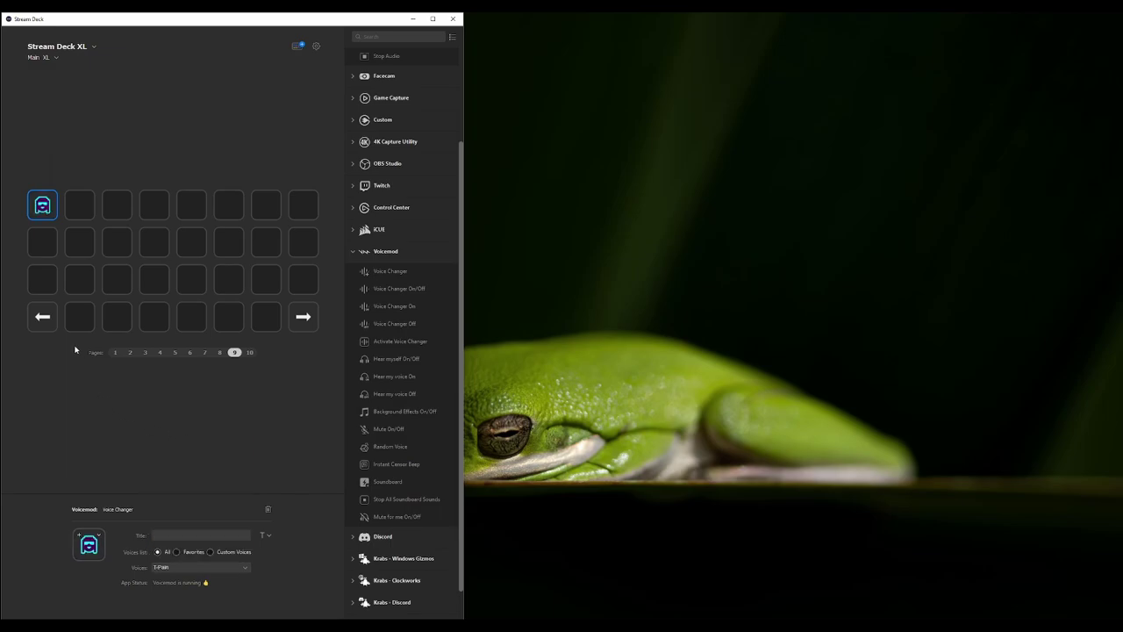
Add a second Voice Changer key set to Evil AI, plus a third Voice Changer key.
drag(375, 269, 80, 206)
click(195, 569)
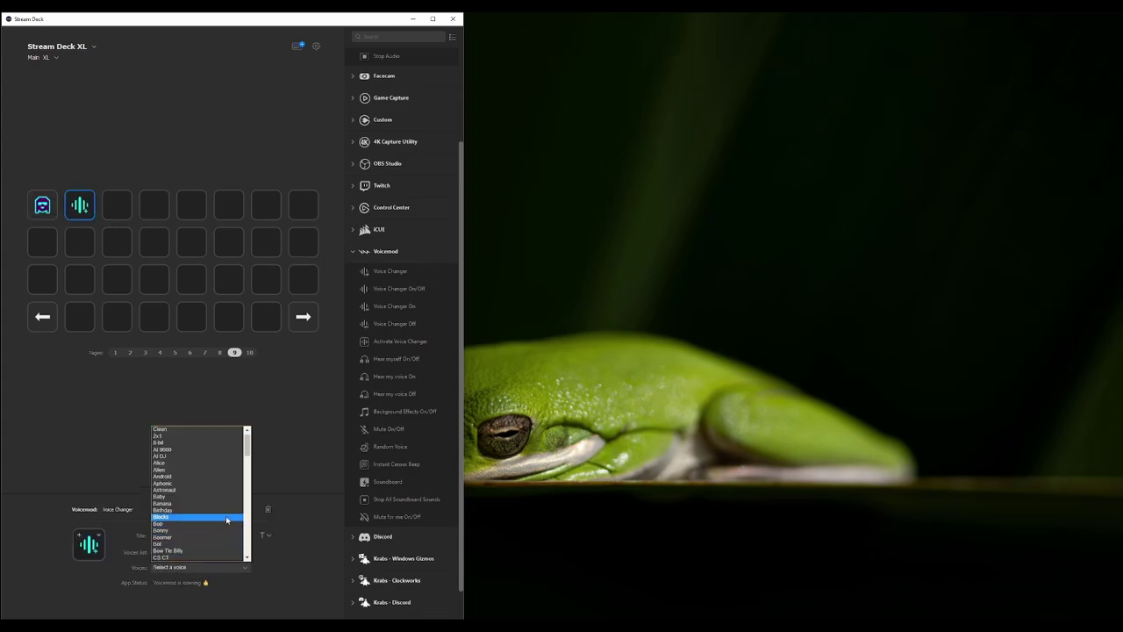
scroll(212, 524, down, 3)
scroll(207, 537, down, 3)
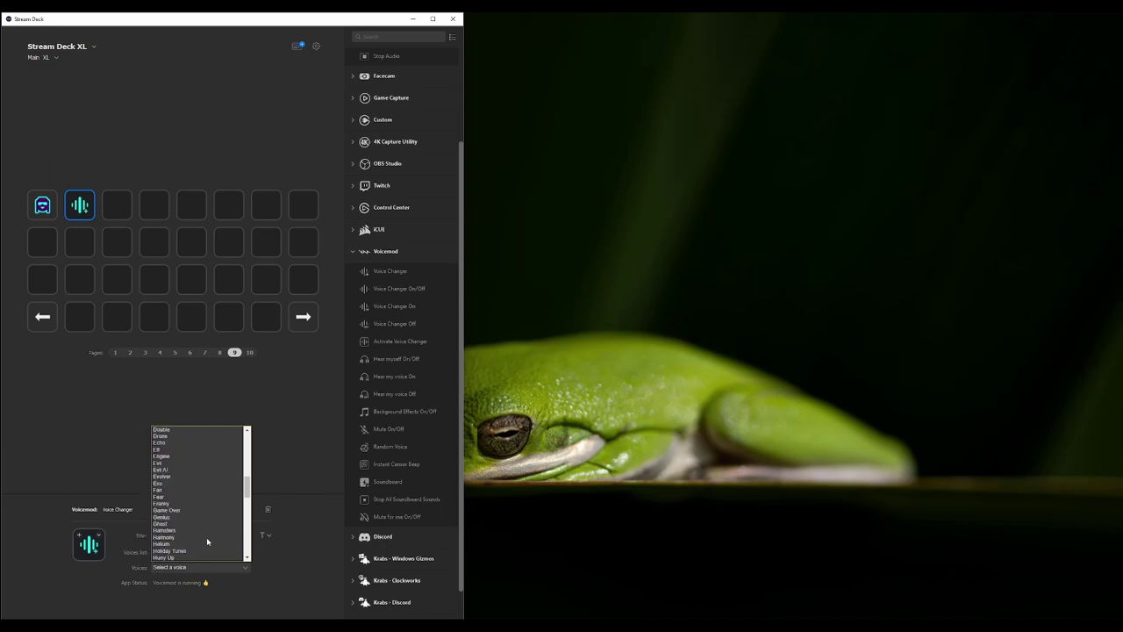
click(159, 496)
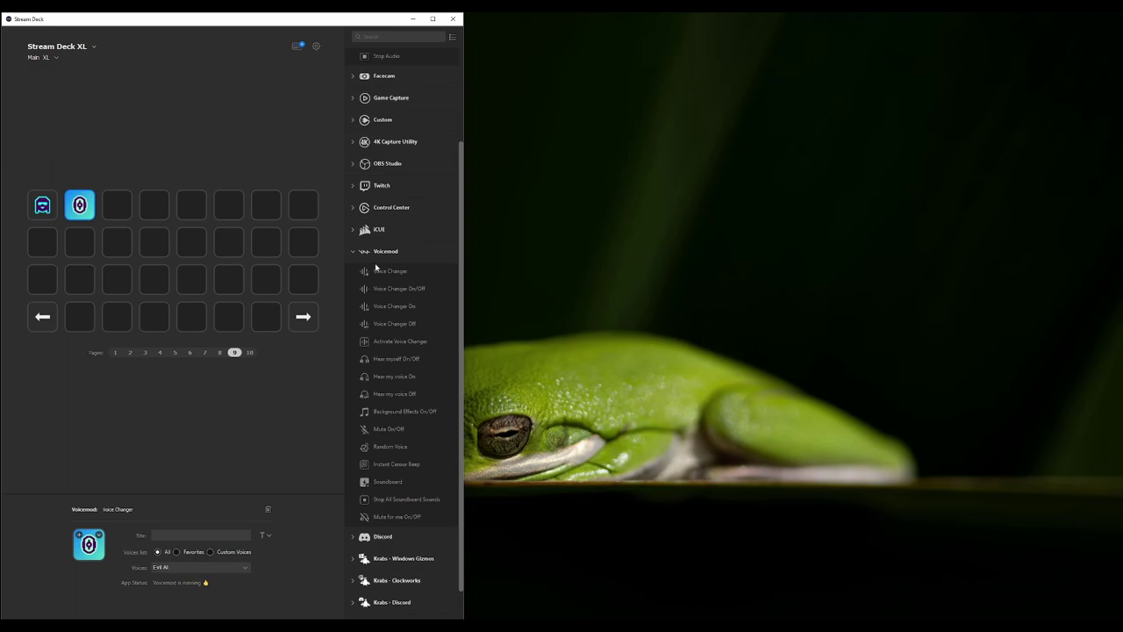
drag(375, 267, 116, 205)
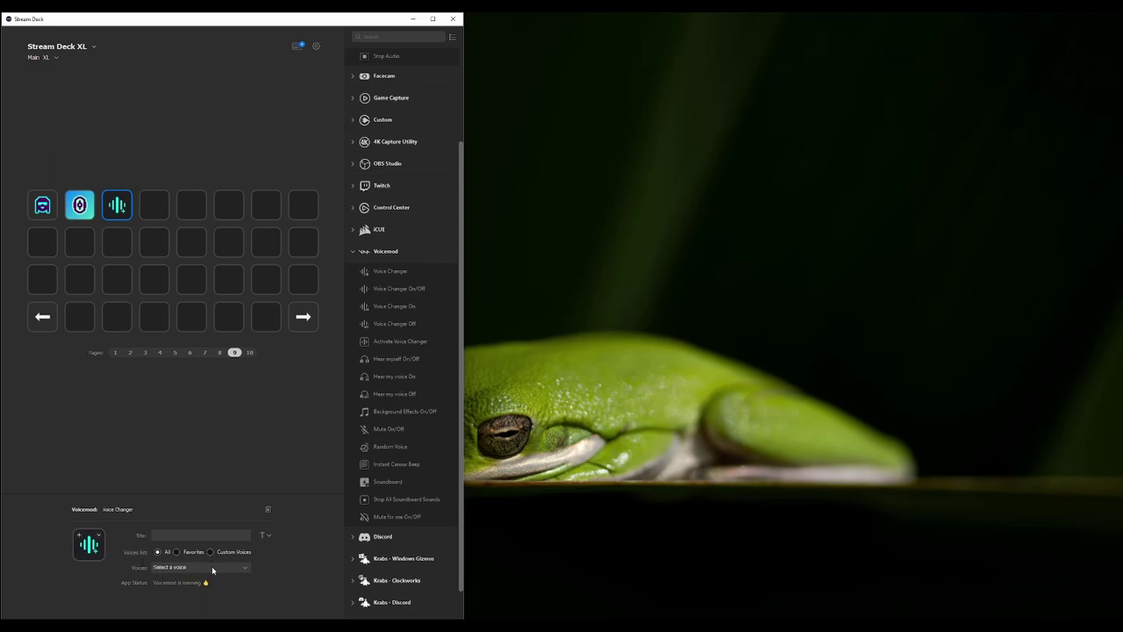
Set key 3 to the Clean voice and add Voice Changer On and Off on keys 4 and 5.
click(212, 568)
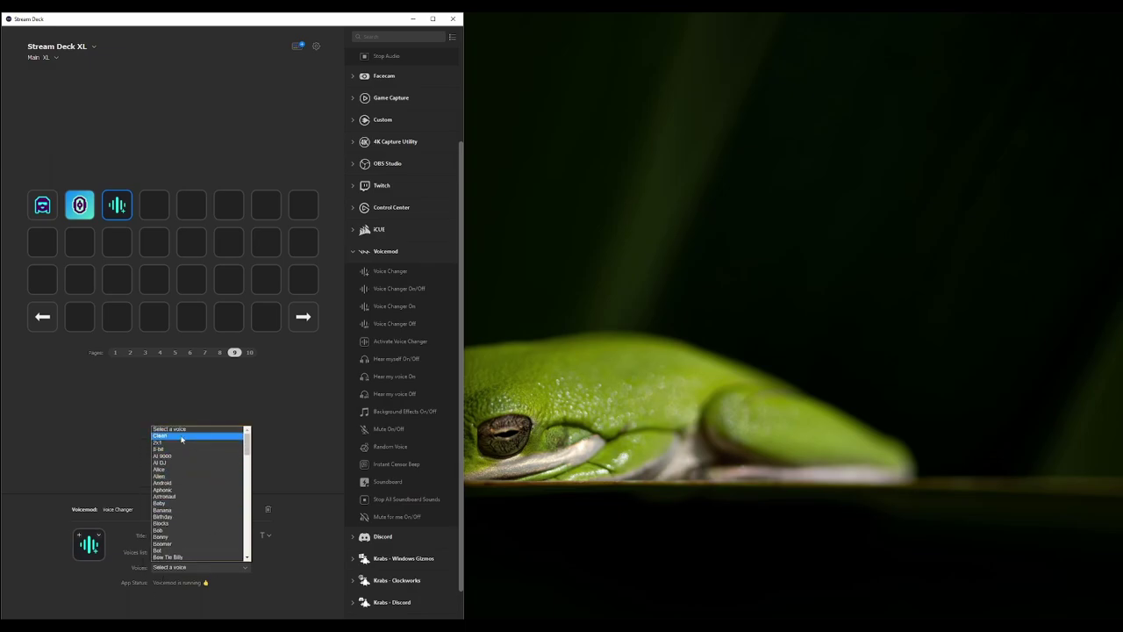
click(182, 436)
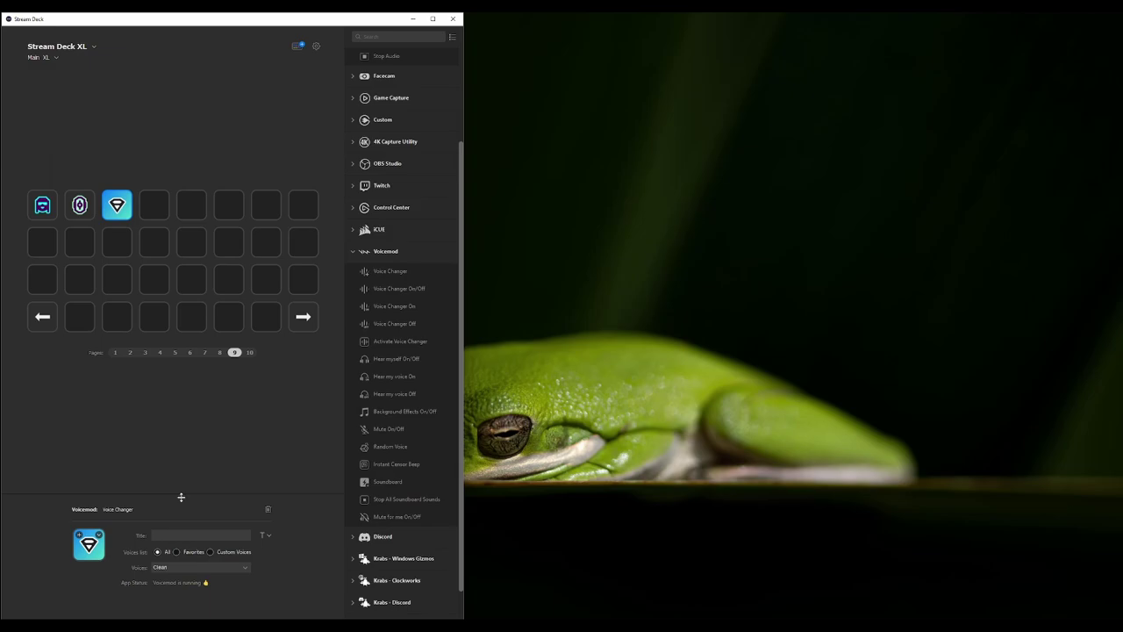
click(118, 211)
drag(390, 311, 156, 208)
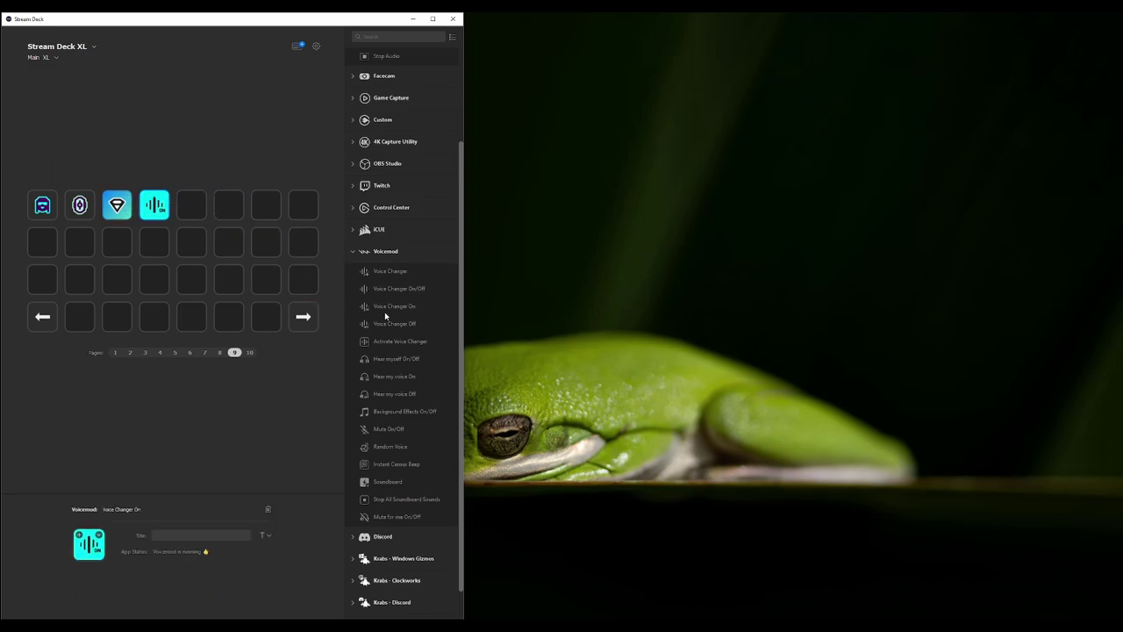
drag(393, 325, 201, 210)
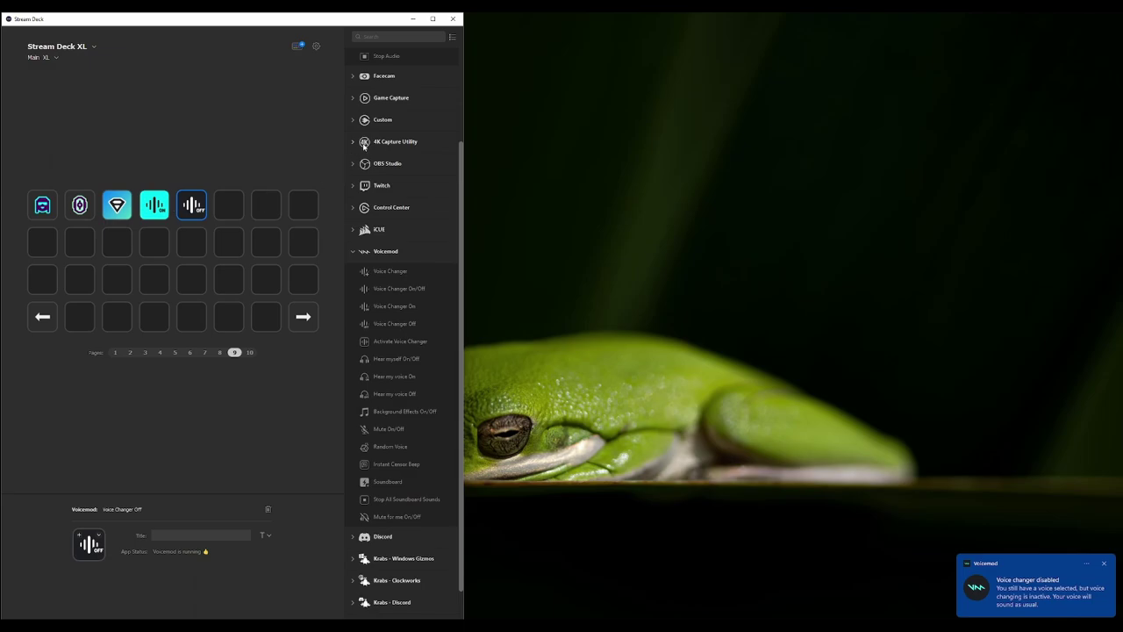
Try a System Hotkey Switch on the sixth key, then remove it again.
scroll(364, 146, up, 3)
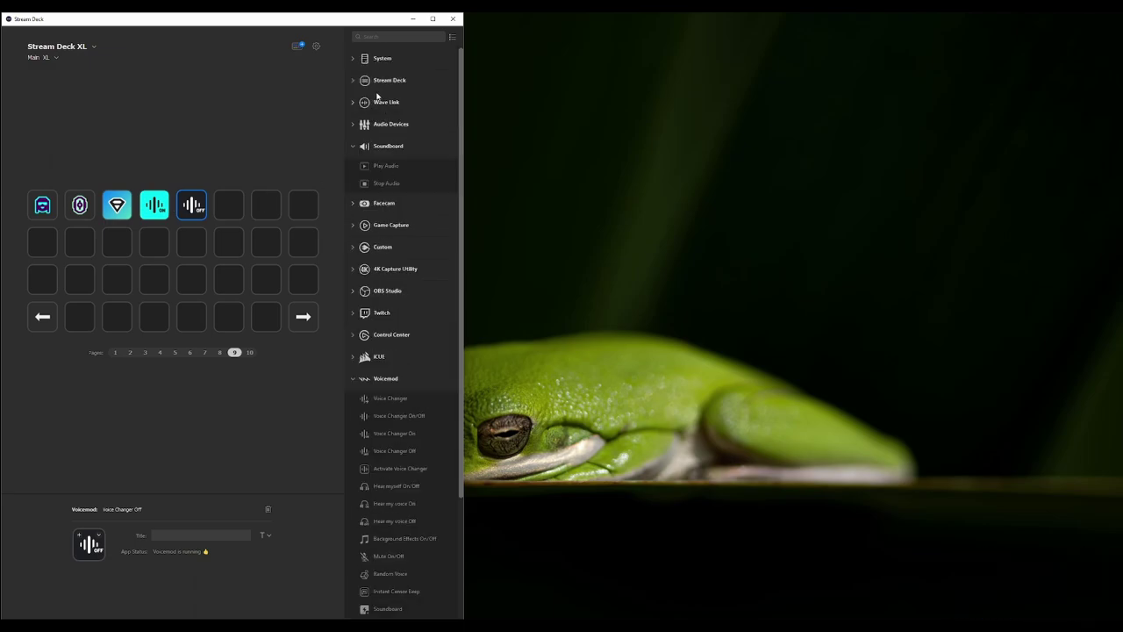
click(356, 66)
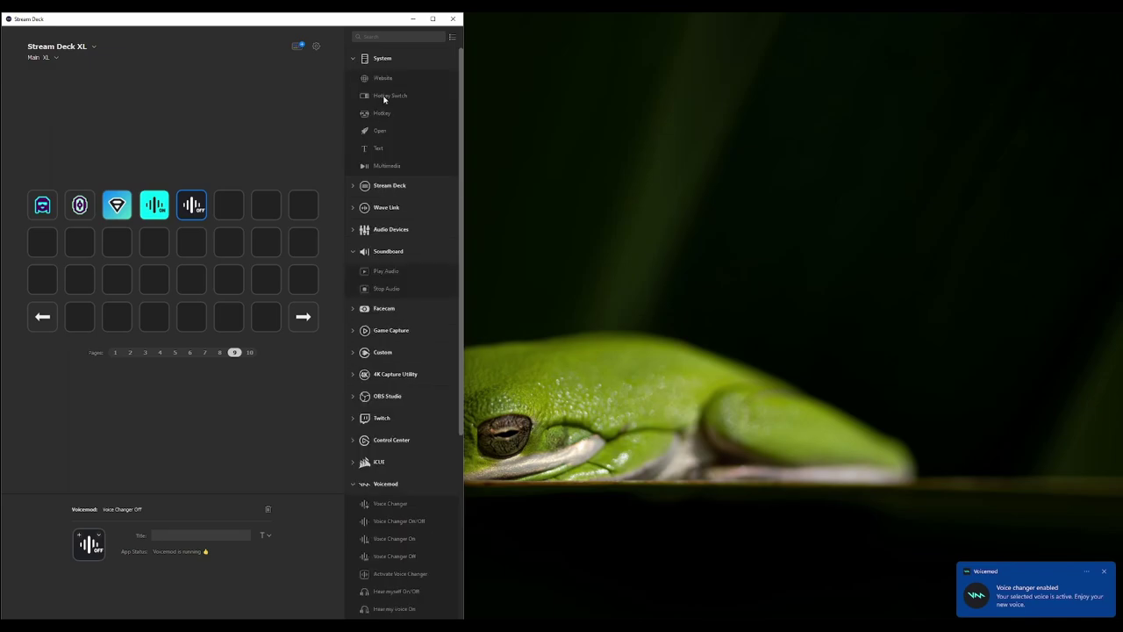
drag(383, 99, 236, 210)
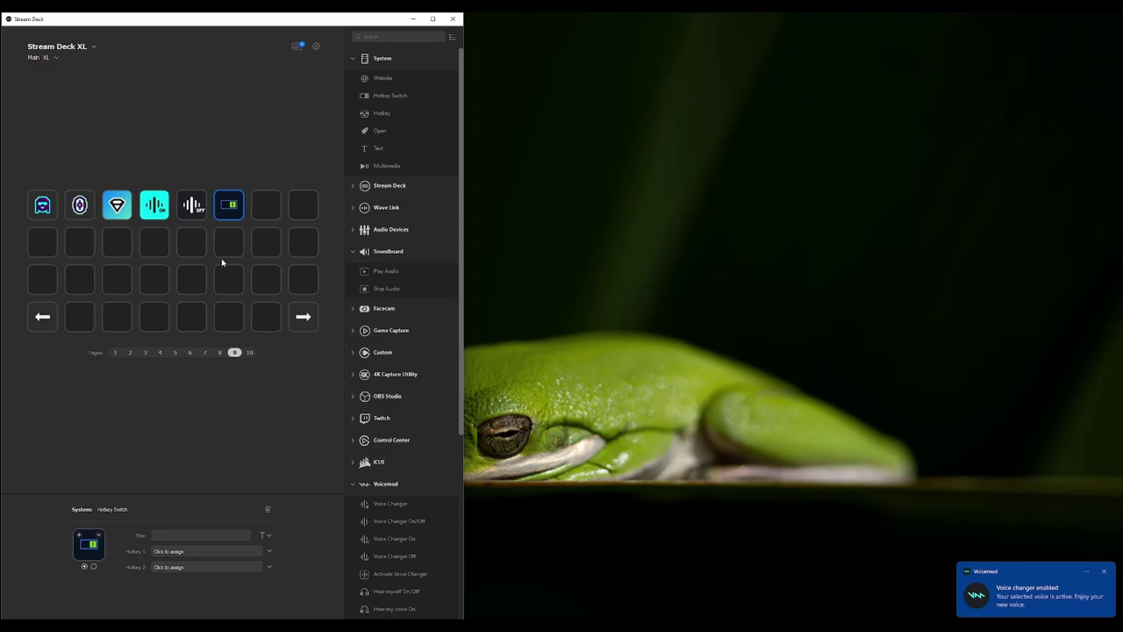
click(268, 509)
click(358, 66)
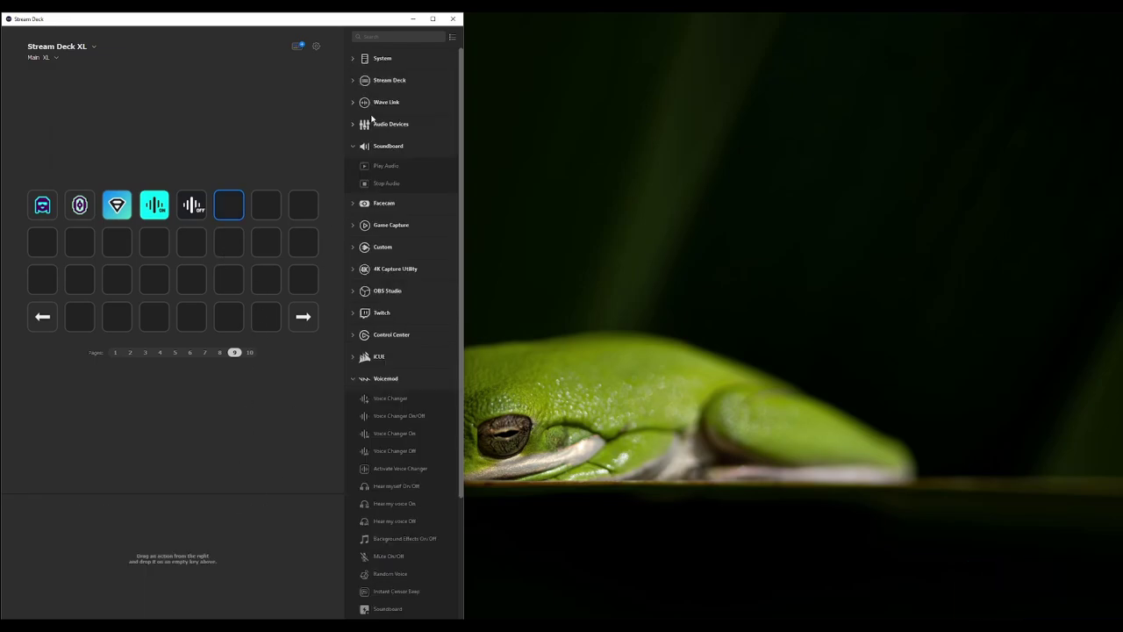
click(370, 82)
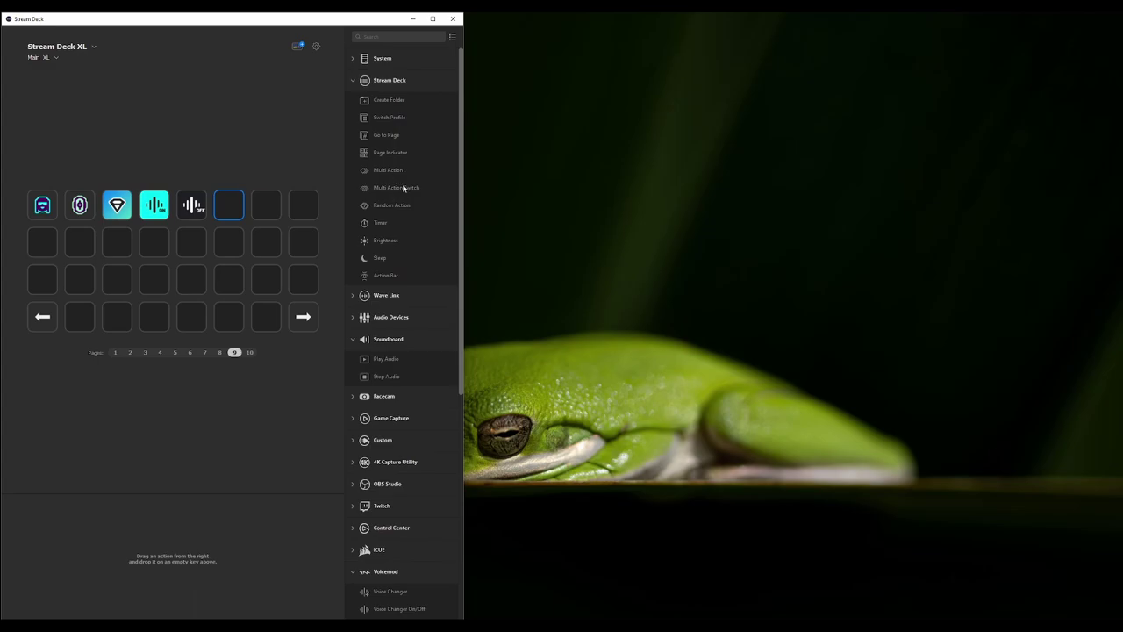
Build a Multi Action Switch on key 6 toggling Voice Changer On and Voice Changer Off.
drag(403, 187, 238, 220)
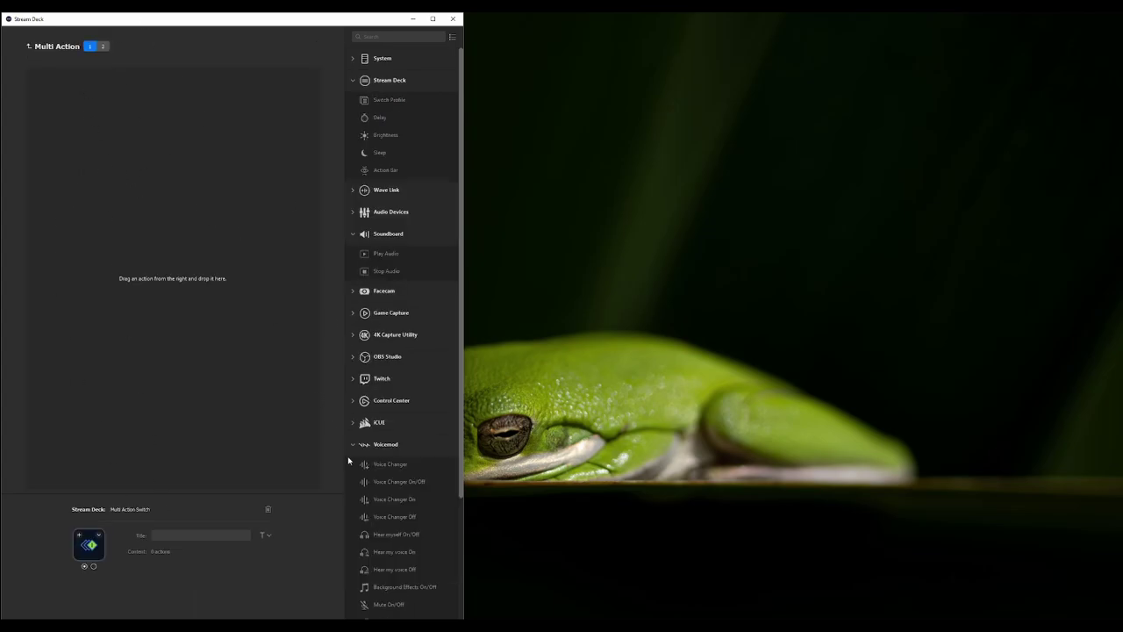
drag(391, 503, 133, 205)
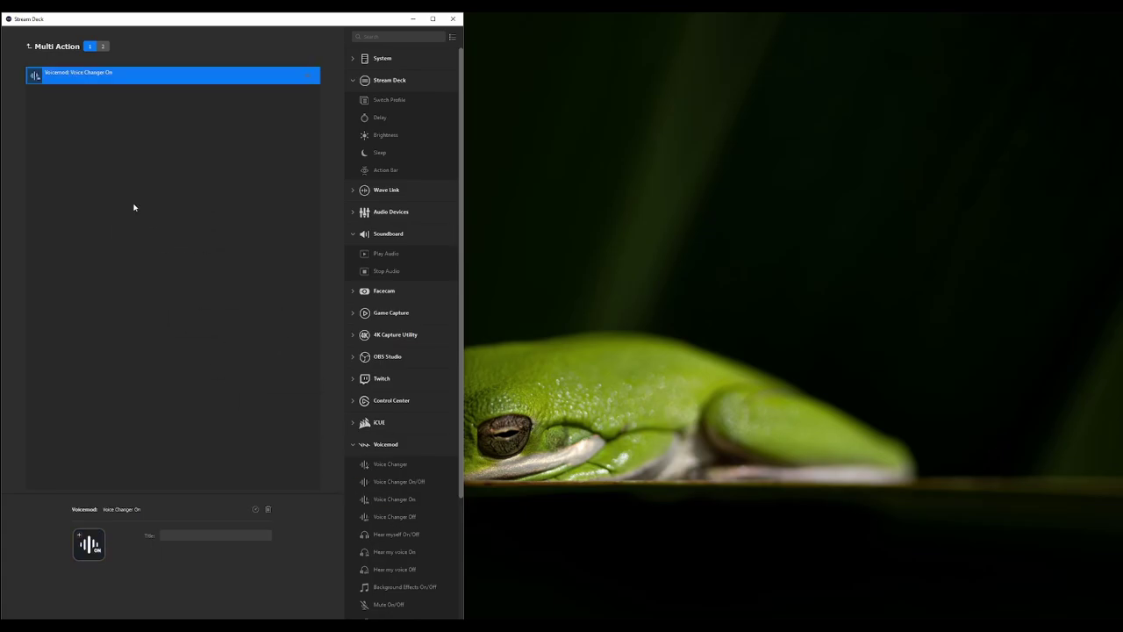
click(103, 45)
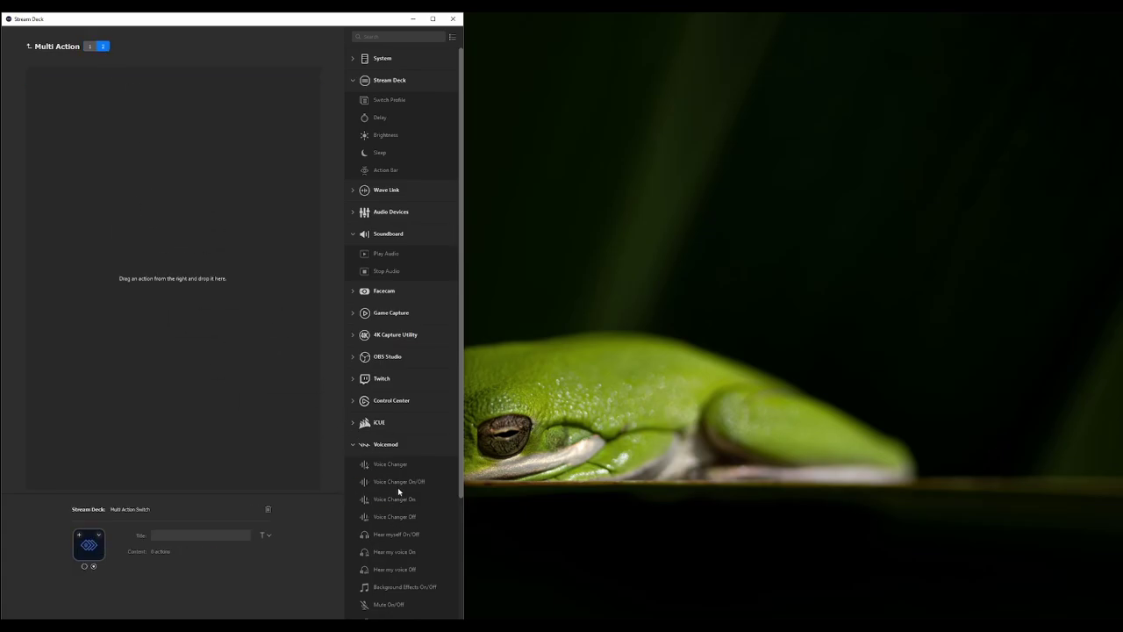
drag(396, 518, 162, 314)
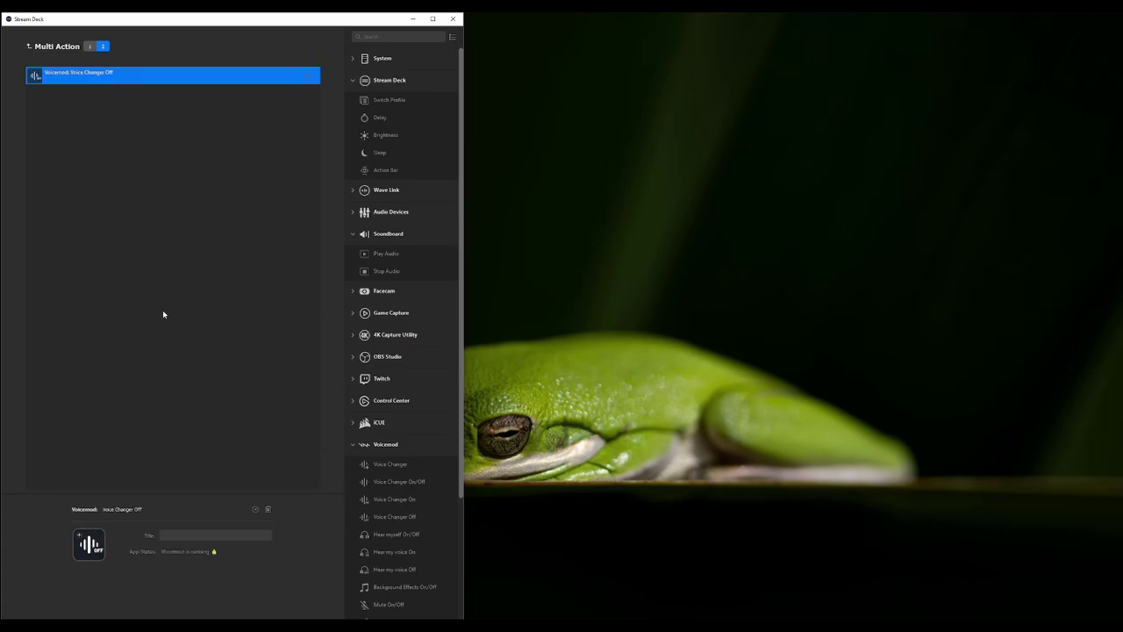
click(29, 48)
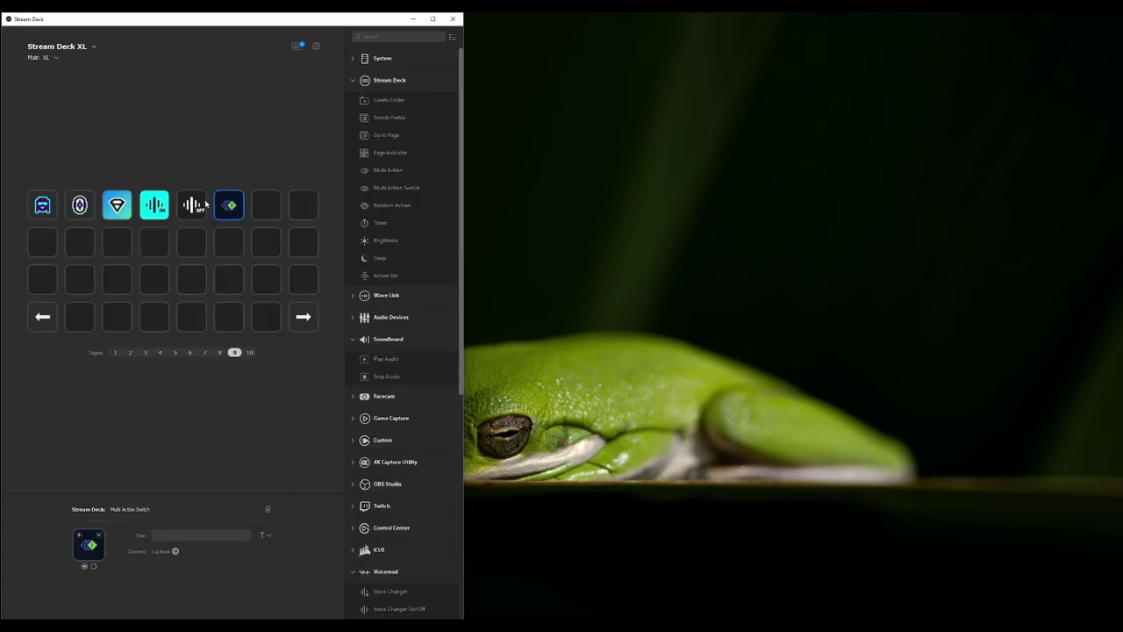
Delete the Multi Action Switch, Voice Changer On and Voice Changer Off keys.
key(Delete)
click(154, 204)
key(Delete)
click(191, 205)
key(Delete)
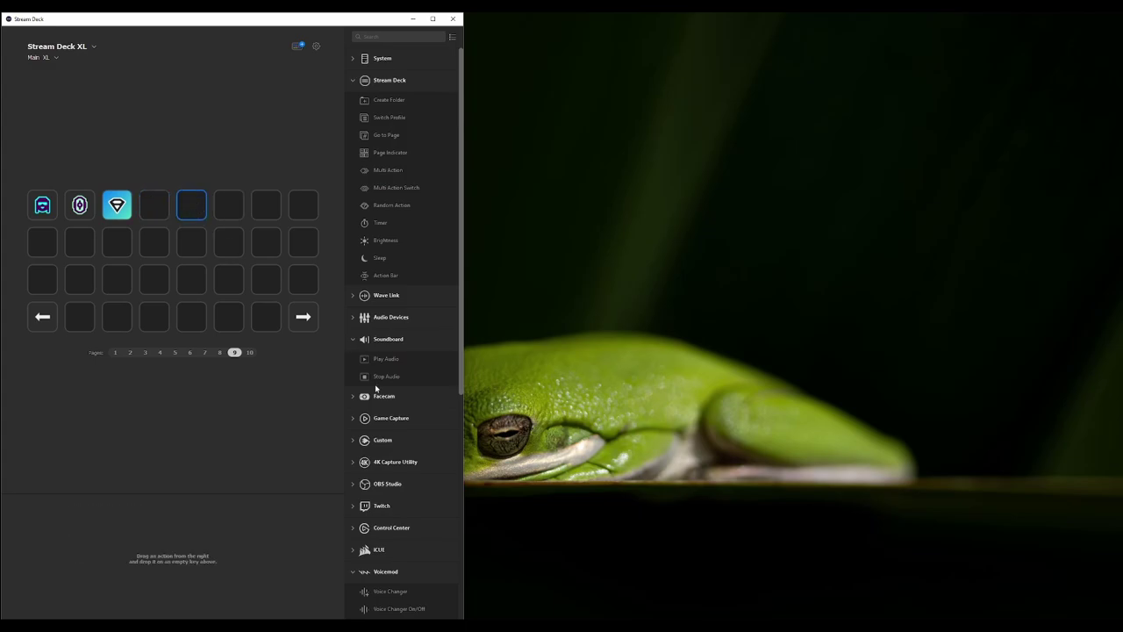
scroll(386, 425, down, 2)
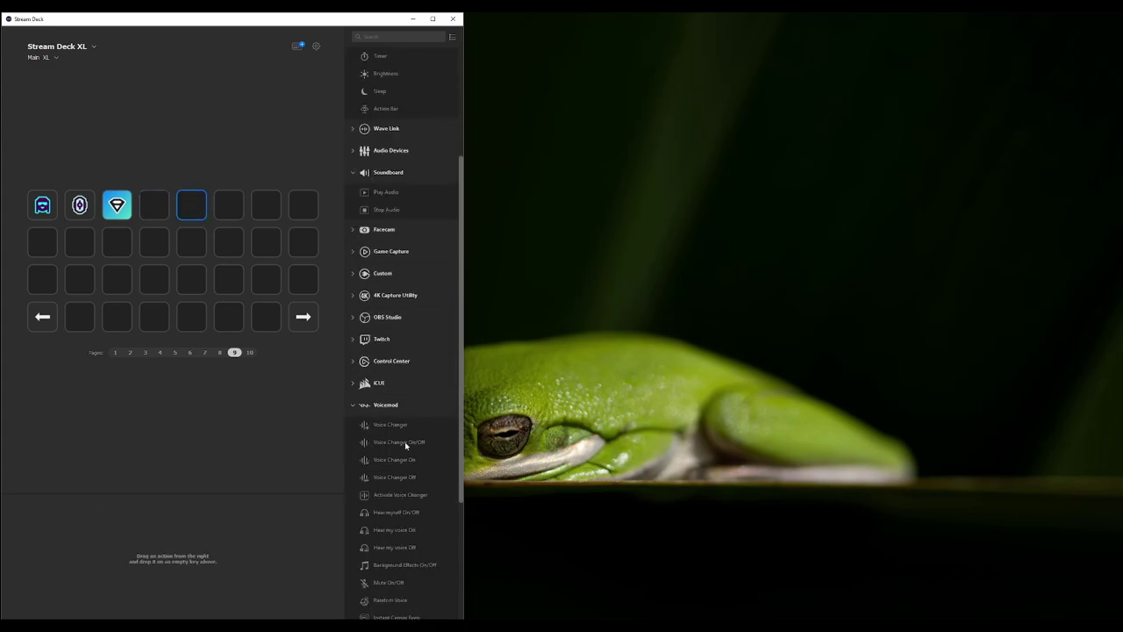
drag(399, 442, 167, 204)
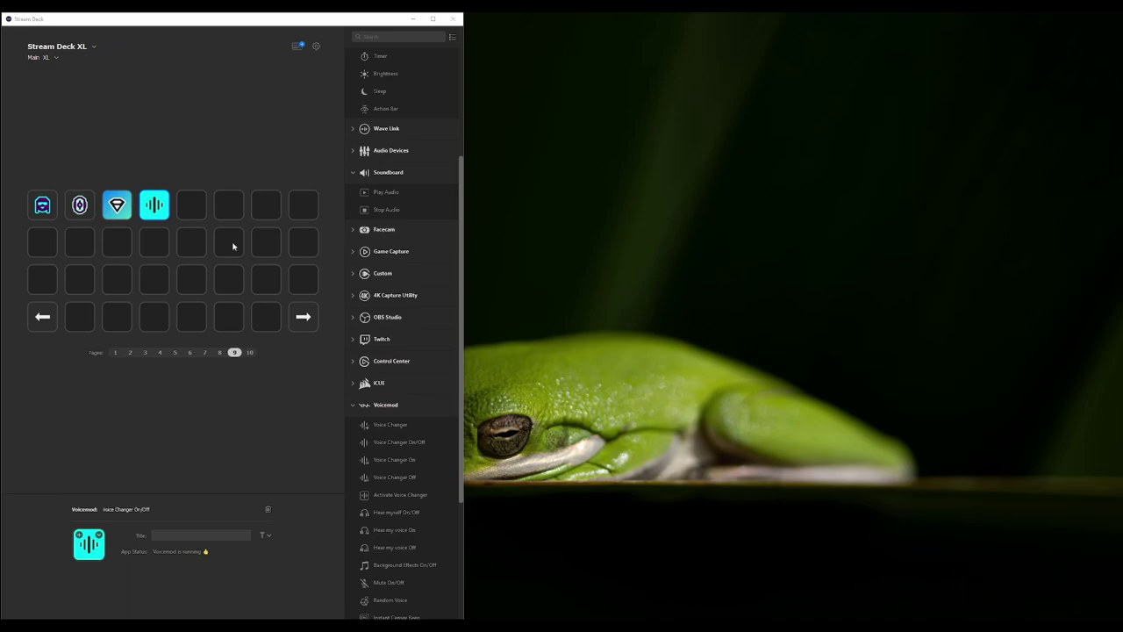
click(268, 509)
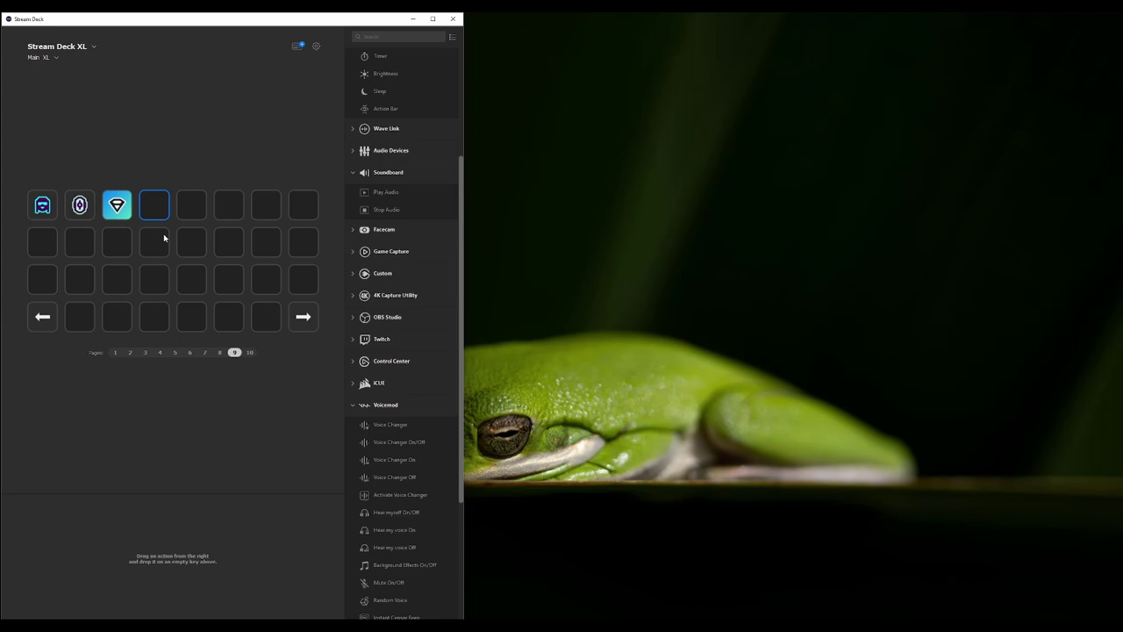
scroll(397, 447, down, 3)
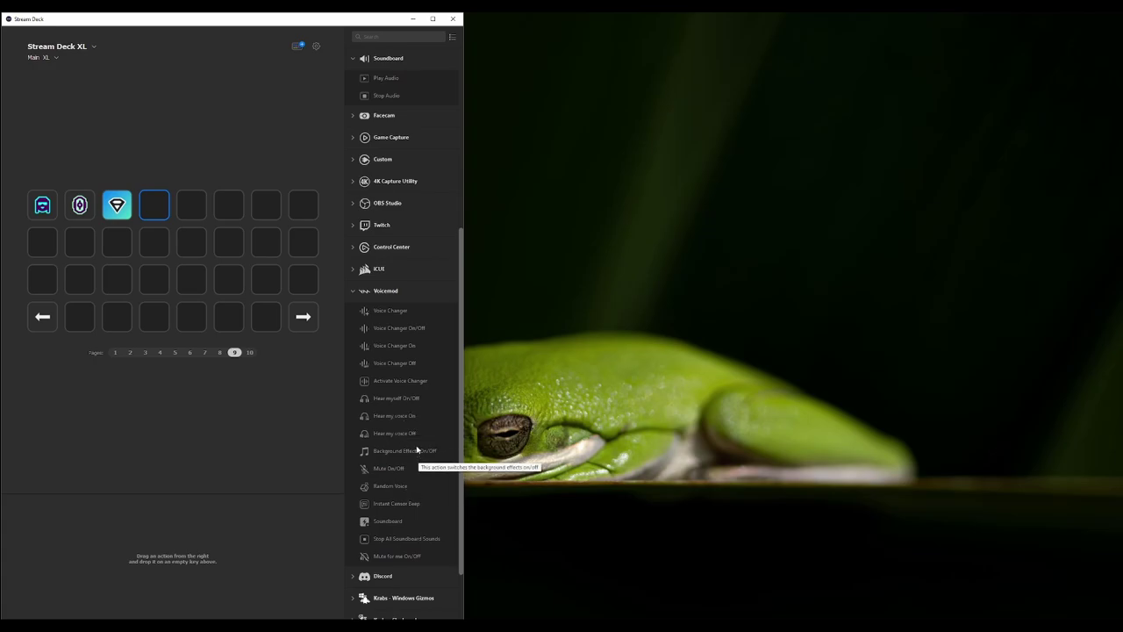
drag(391, 400, 154, 206)
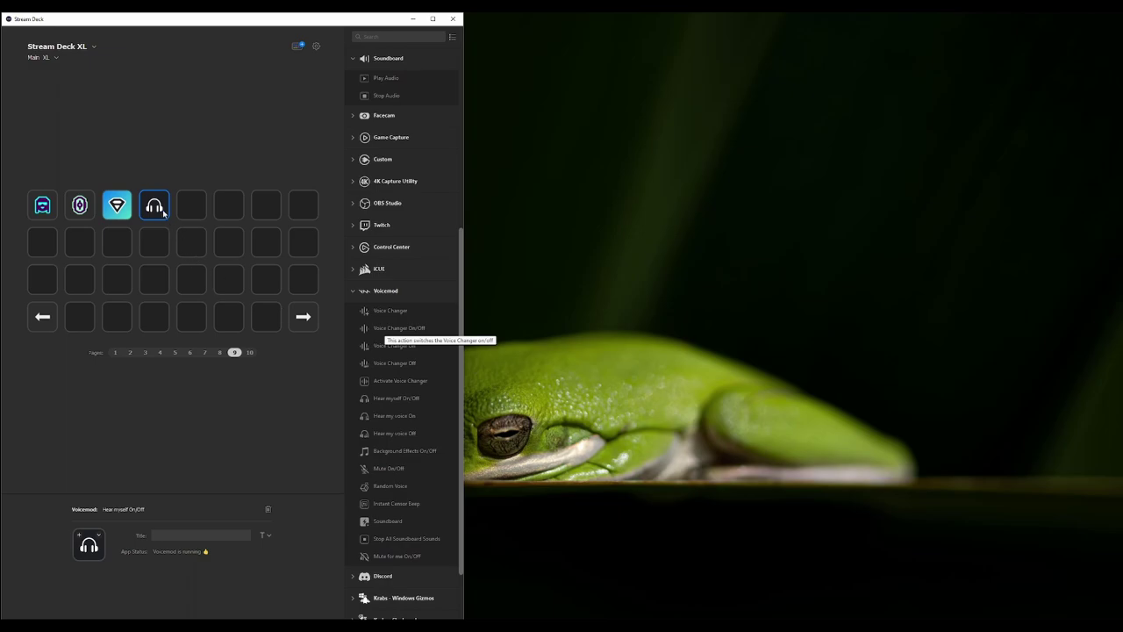
click(267, 511)
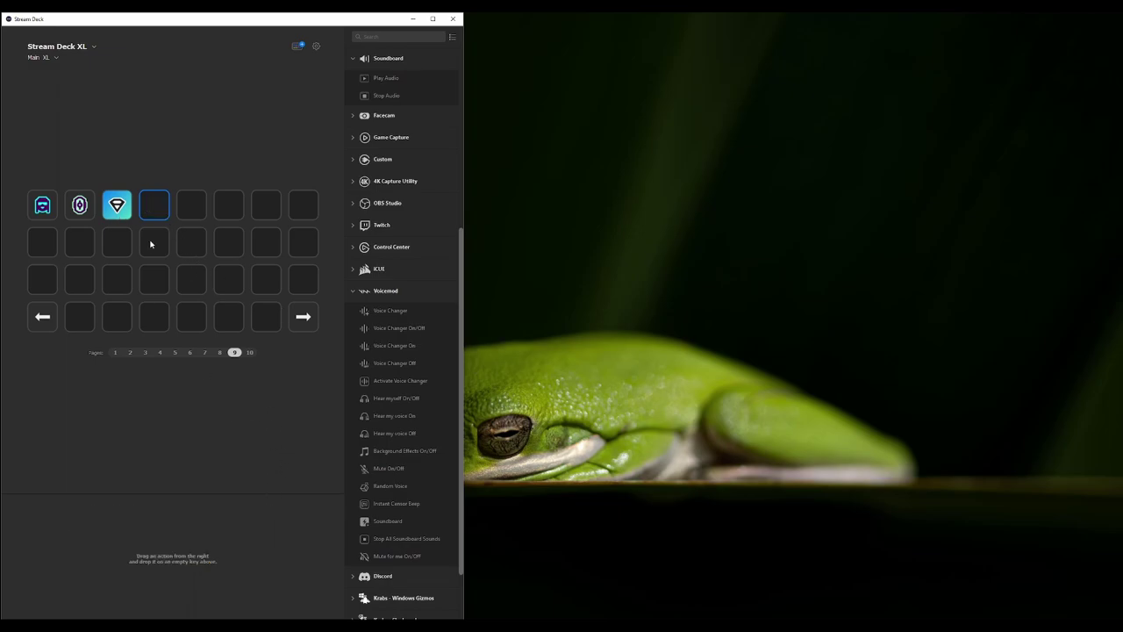
scroll(364, 465, down, 2)
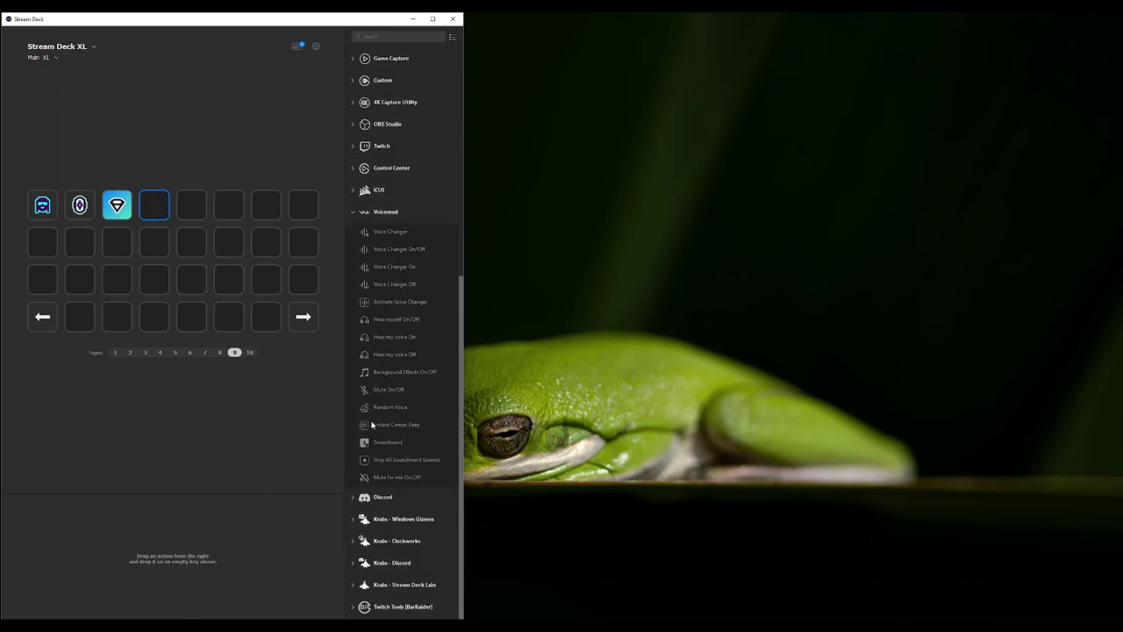
Add Random Voice on key 4, Instant Censor Beep on the bottom row, Stop All Soundboard Sounds top-right.
drag(387, 406, 157, 206)
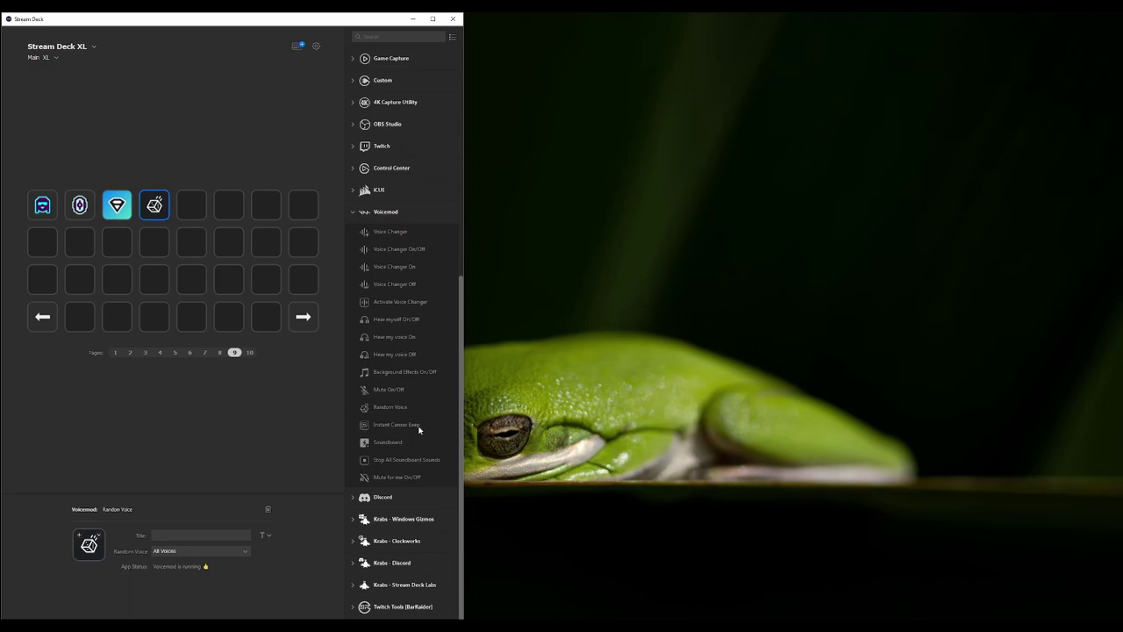
drag(369, 428, 266, 317)
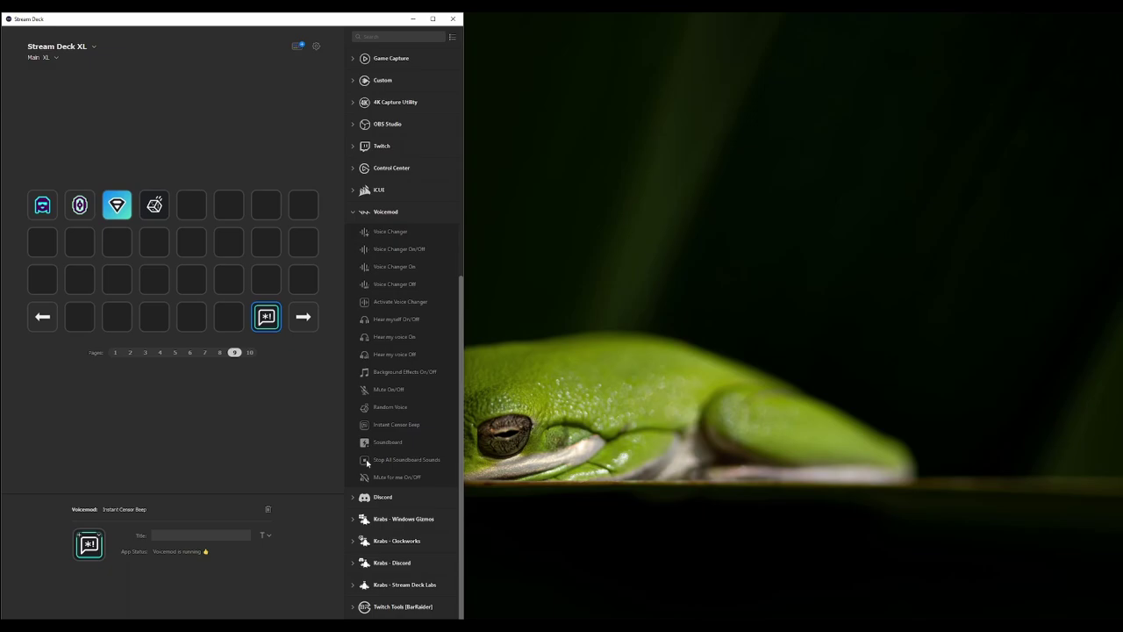
drag(367, 463, 303, 204)
click(301, 244)
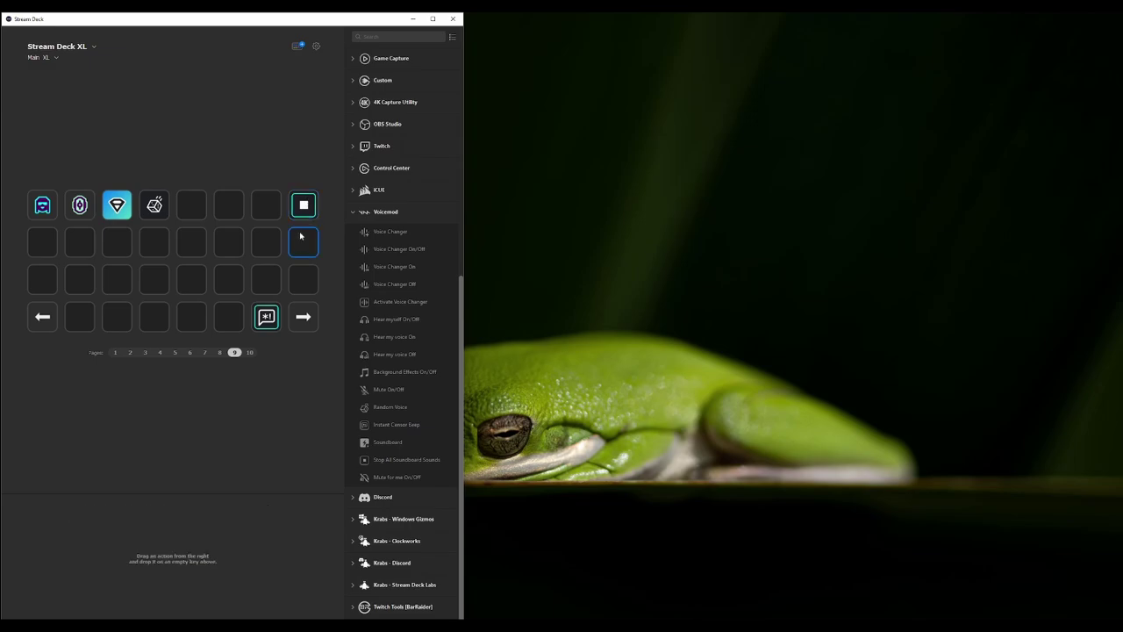
Place a Background Effects On/Off key in row 3, delete it, and add a Voicemod Soundboard key there.
click(305, 212)
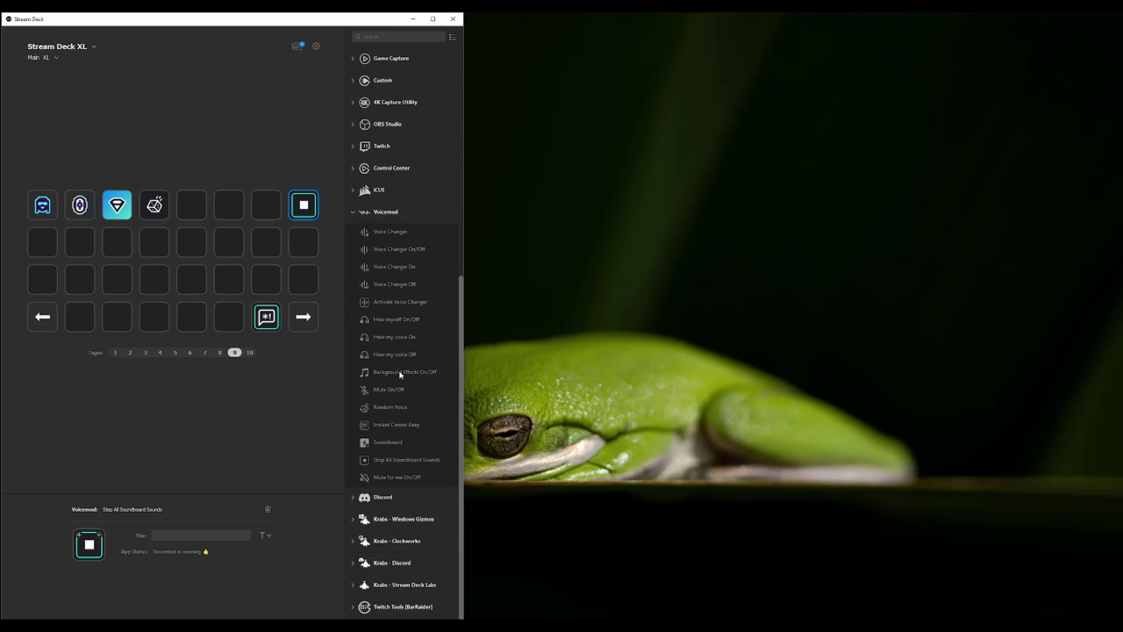
drag(401, 372, 158, 280)
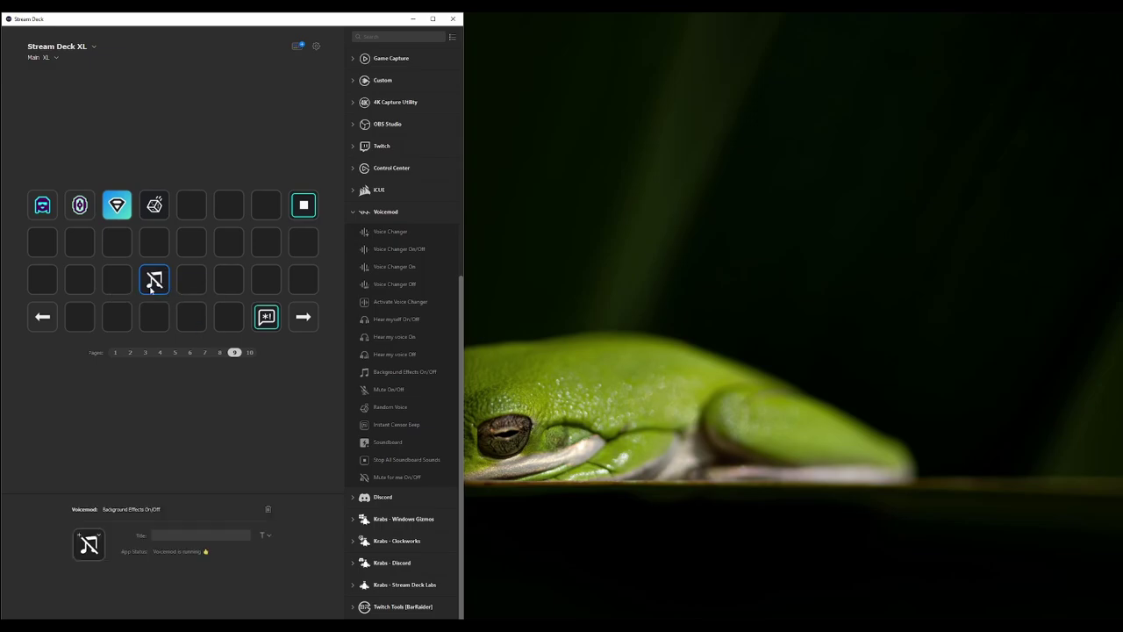
click(268, 510)
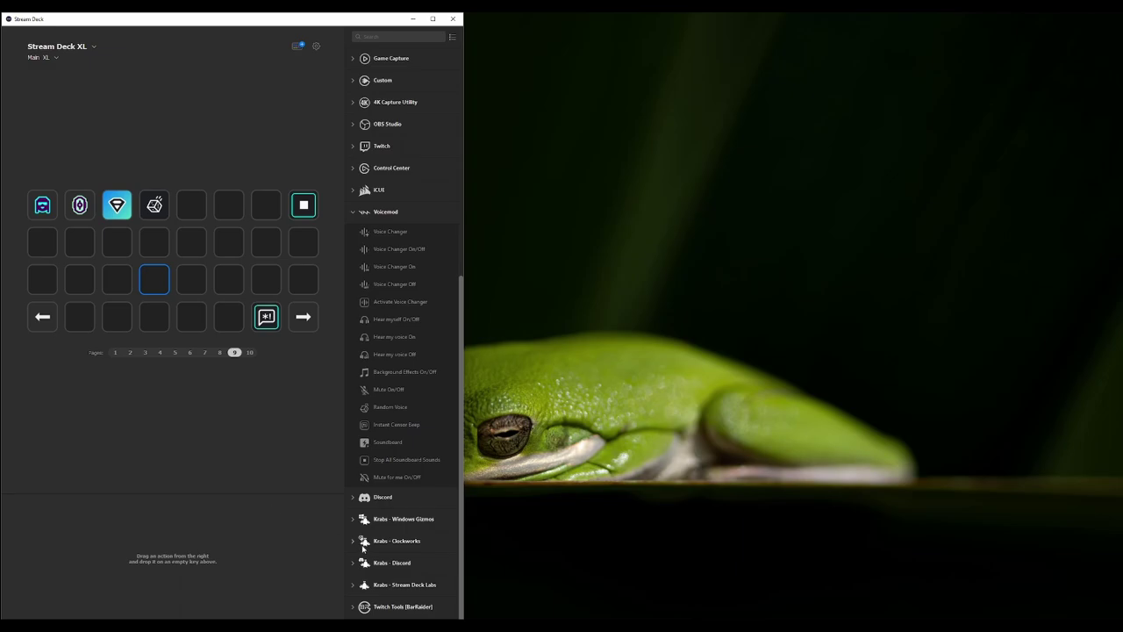
drag(366, 449, 44, 279)
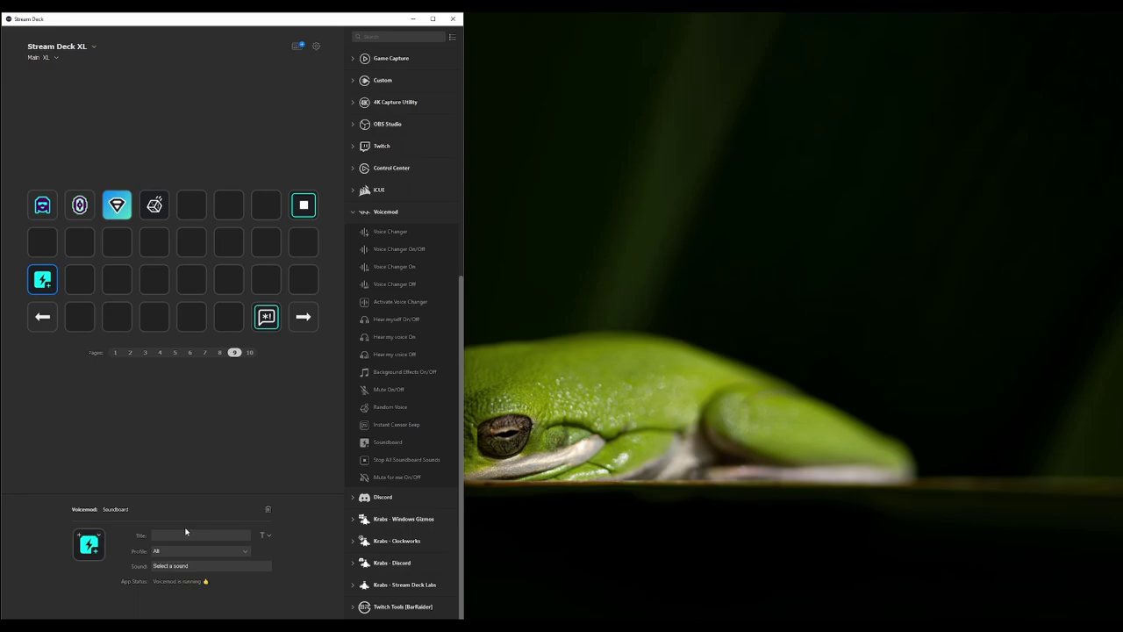
Set the first soundboard key to Anime - Magic Charm and add a second one playing Anime - Explosion.
click(253, 571)
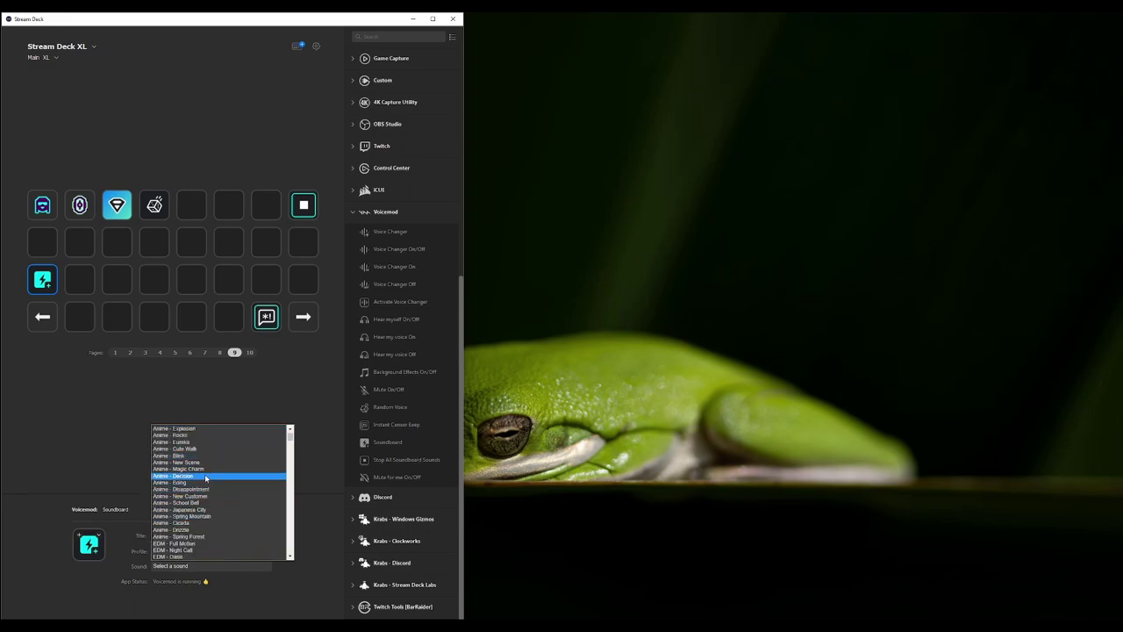
click(180, 495)
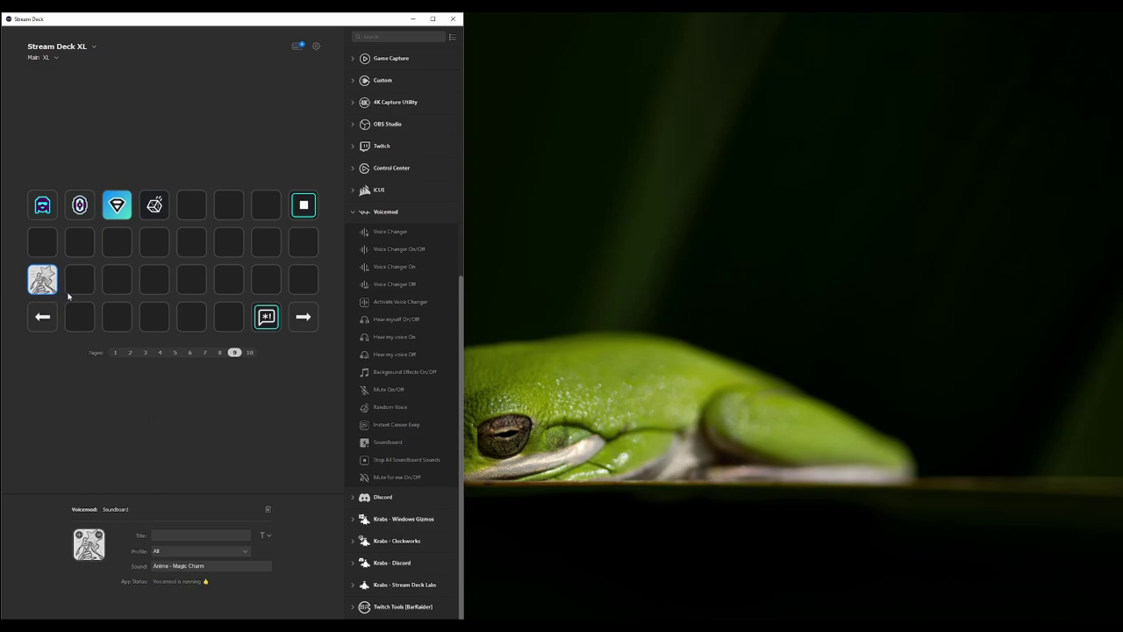
drag(377, 444, 84, 290)
click(215, 569)
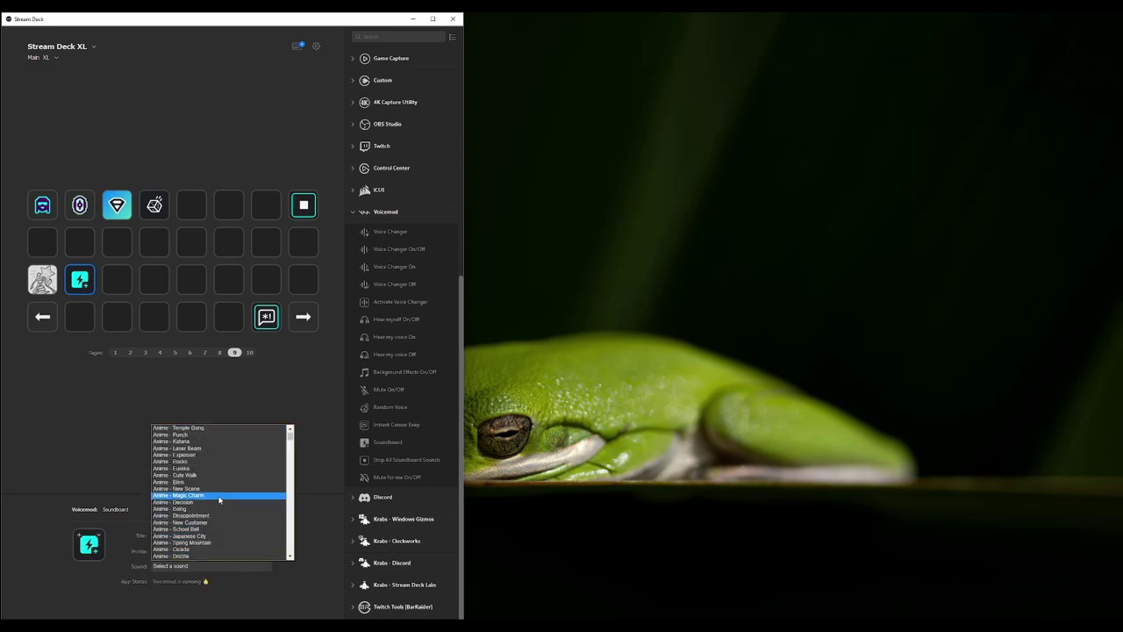
click(211, 455)
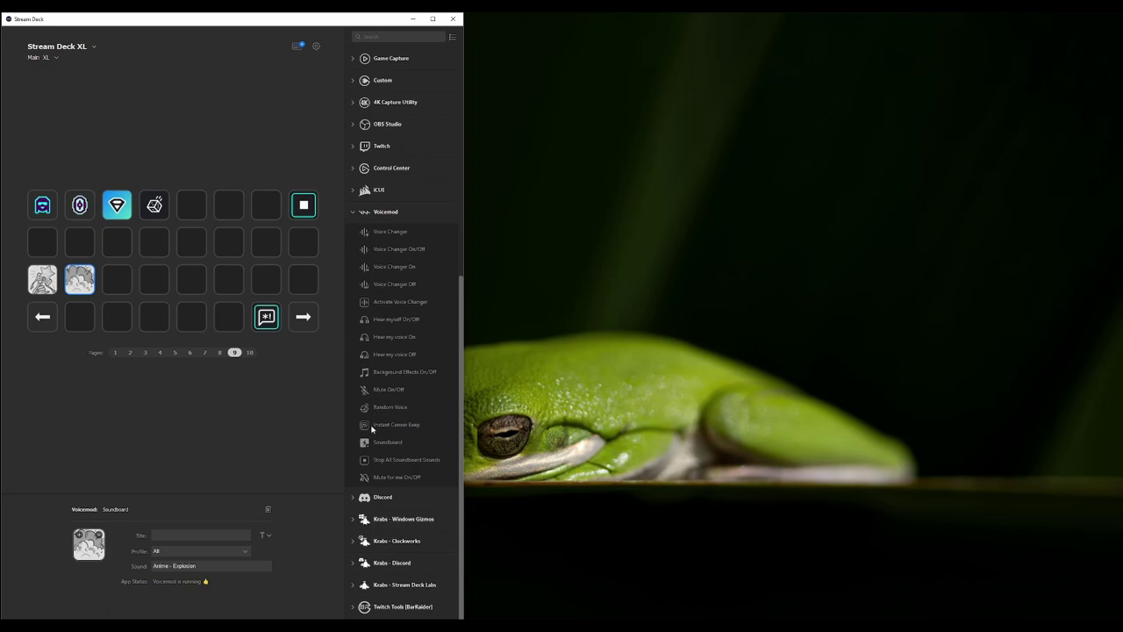
Add a third soundboard key in row 3 playing Elevator Music - The Bossa.
drag(373, 443, 119, 281)
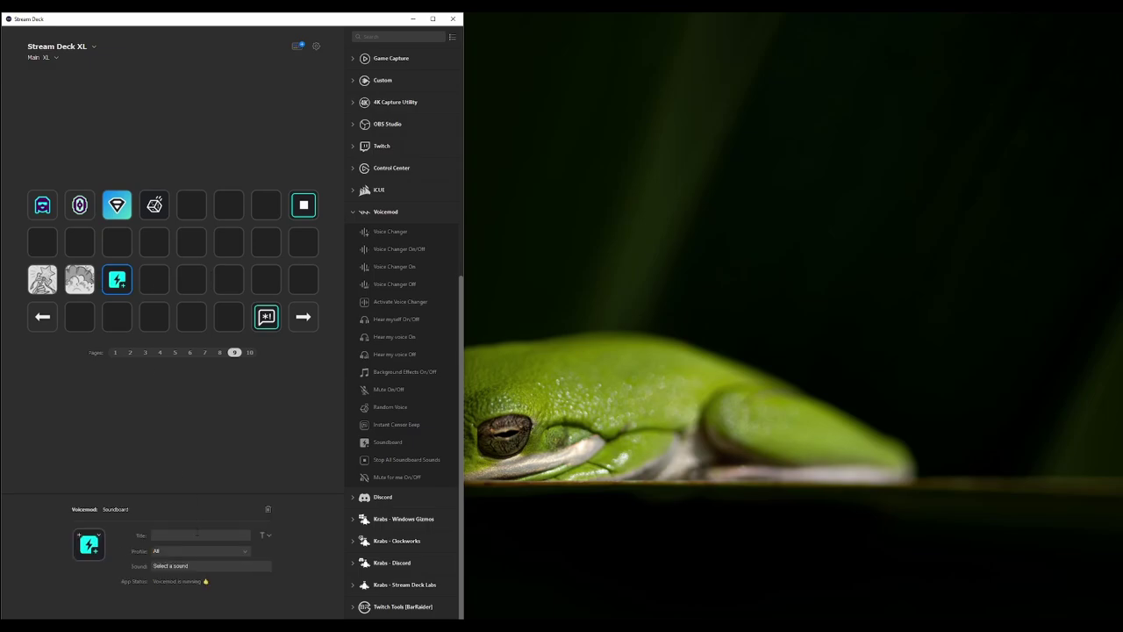
click(194, 566)
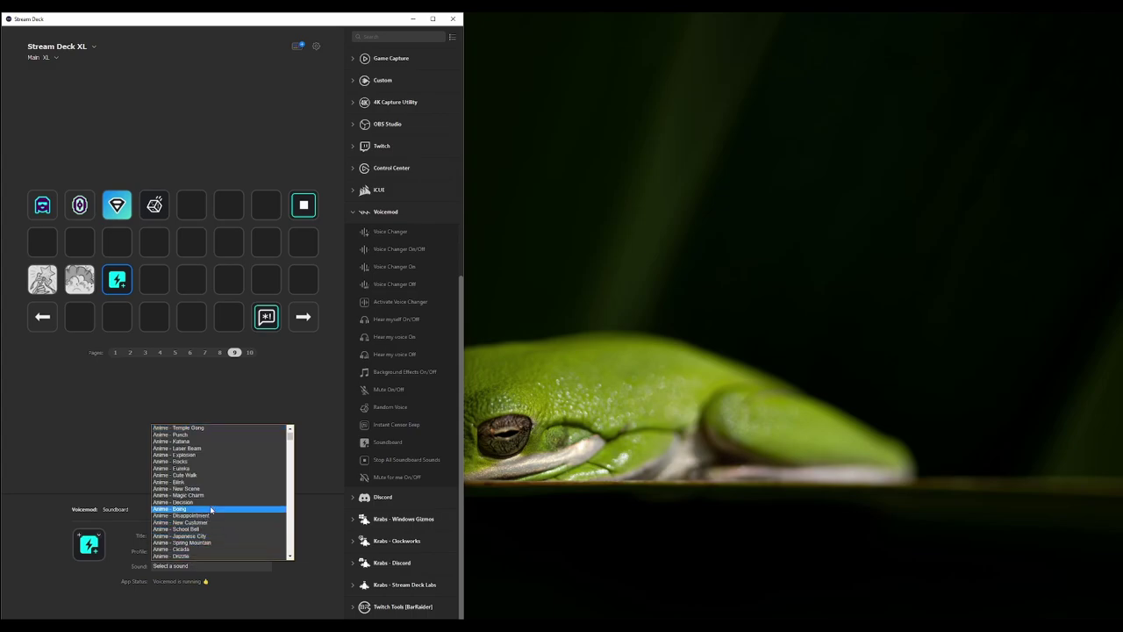
scroll(220, 519, down, 10)
scroll(221, 517, down, 10)
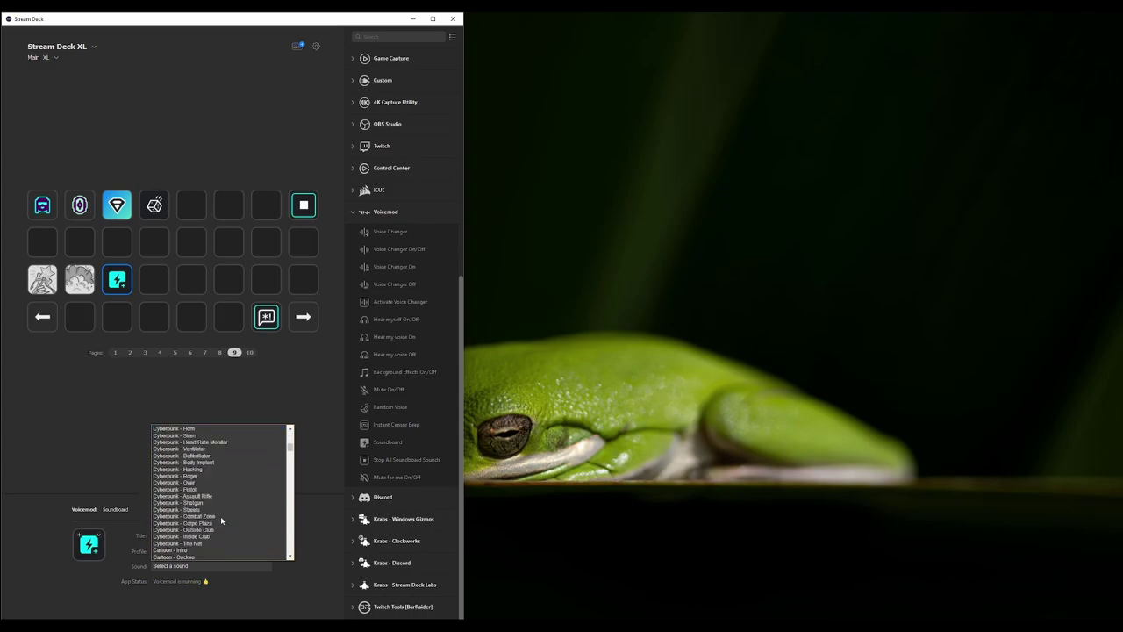
scroll(215, 537, up, 3)
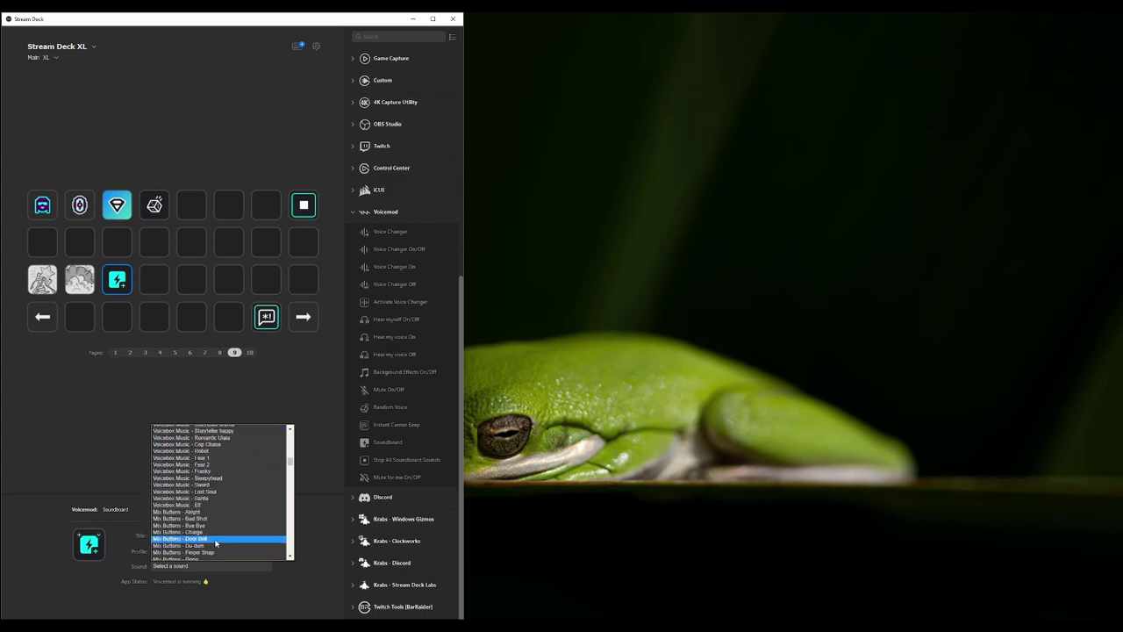
scroll(212, 498, down, 10)
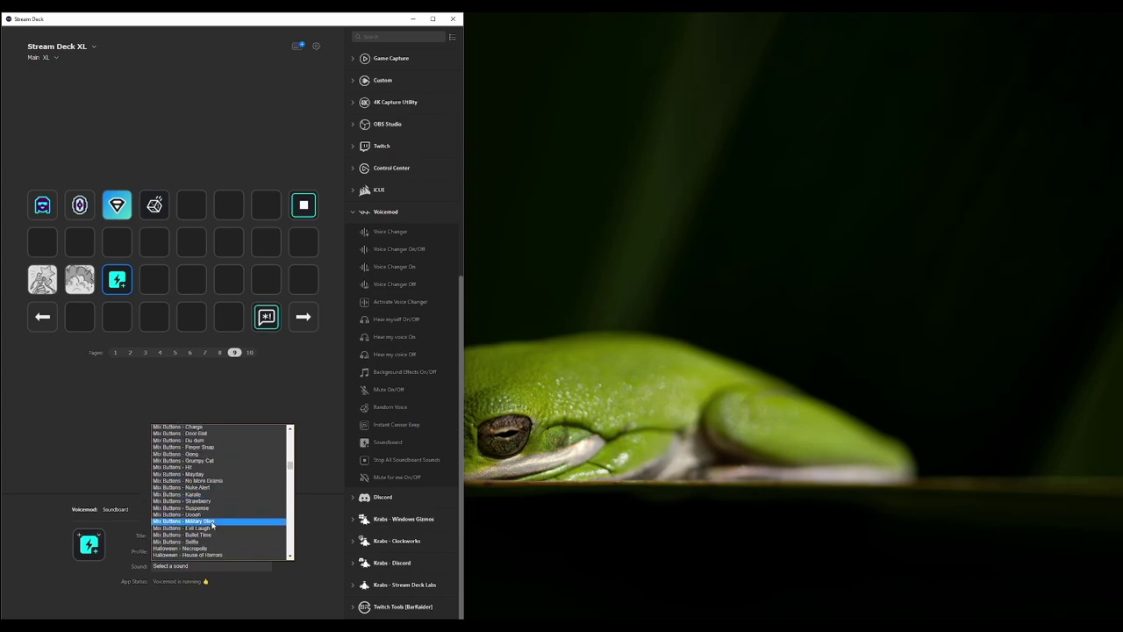
scroll(224, 542, down, 5)
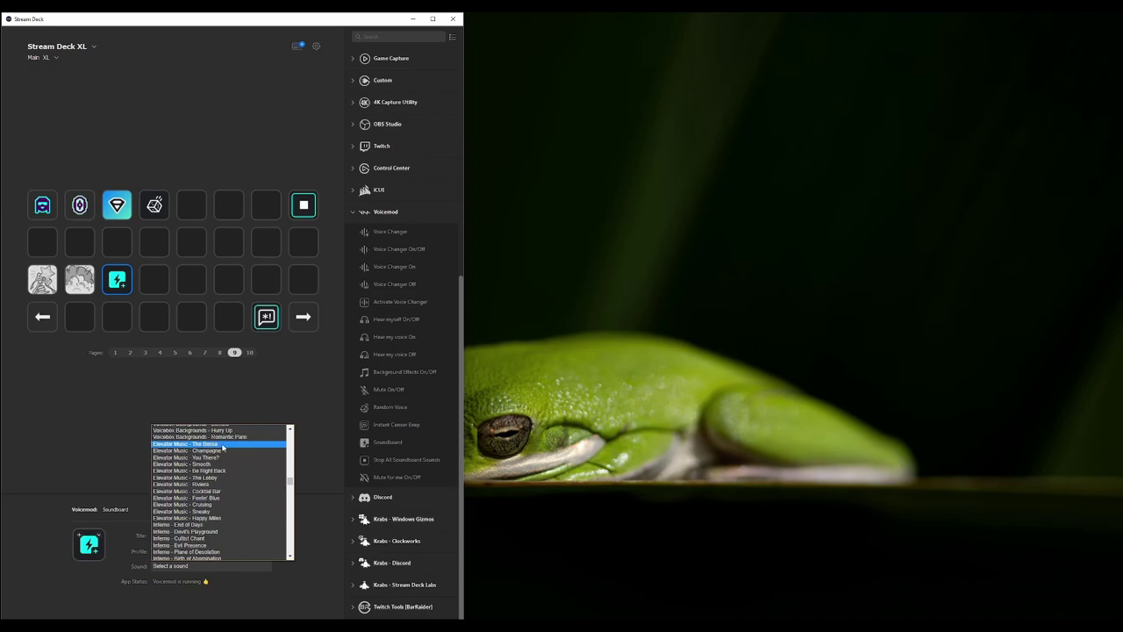
click(222, 445)
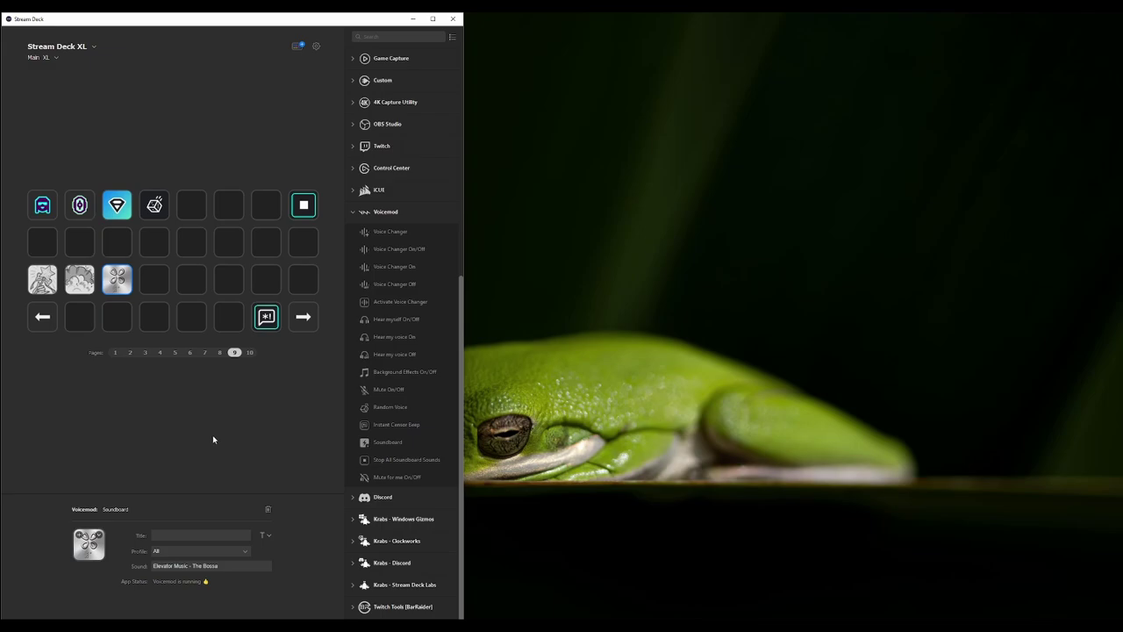
click(303, 211)
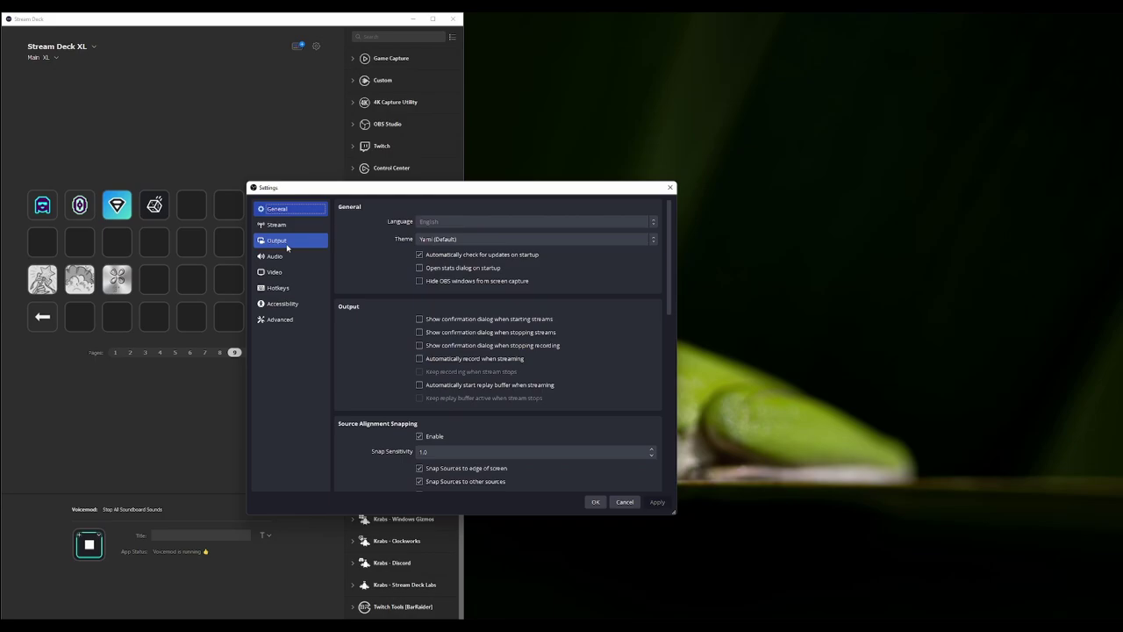
Show OBS's Audio settings, with Mic/Auxiliary Audio 2 set to the Voicemod Virtual Audio Device.
click(277, 256)
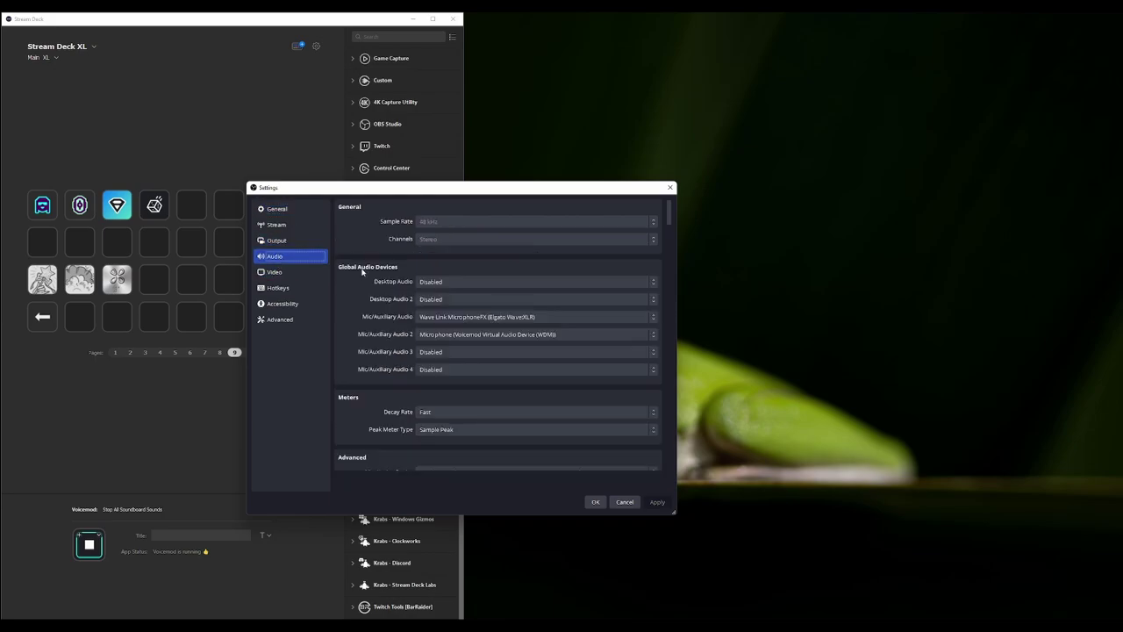
scroll(408, 324, down, 1)
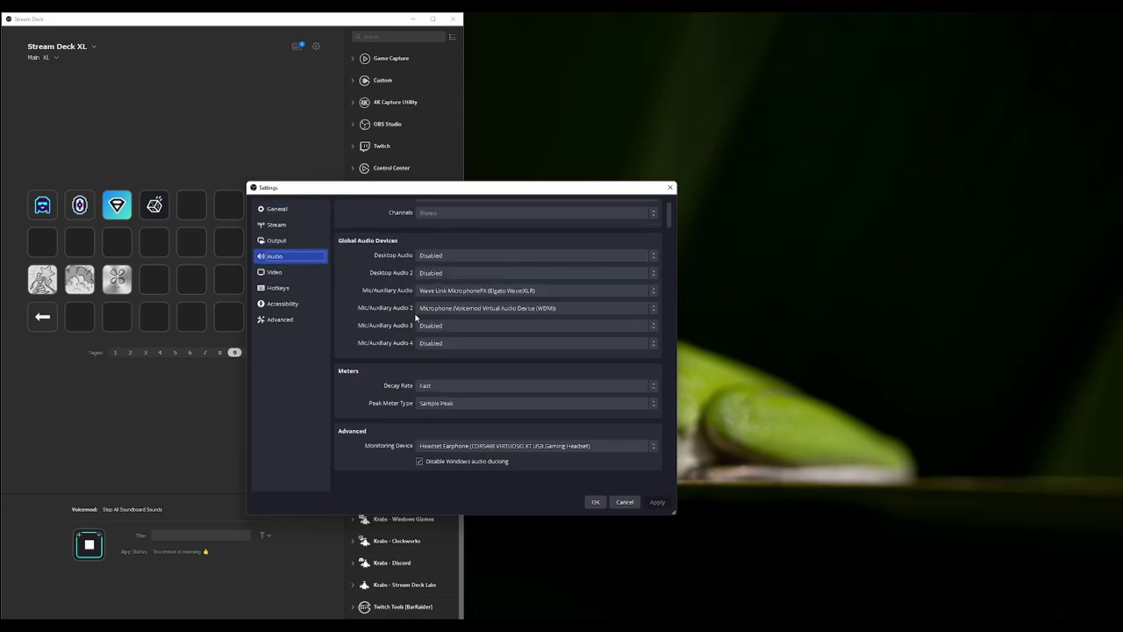